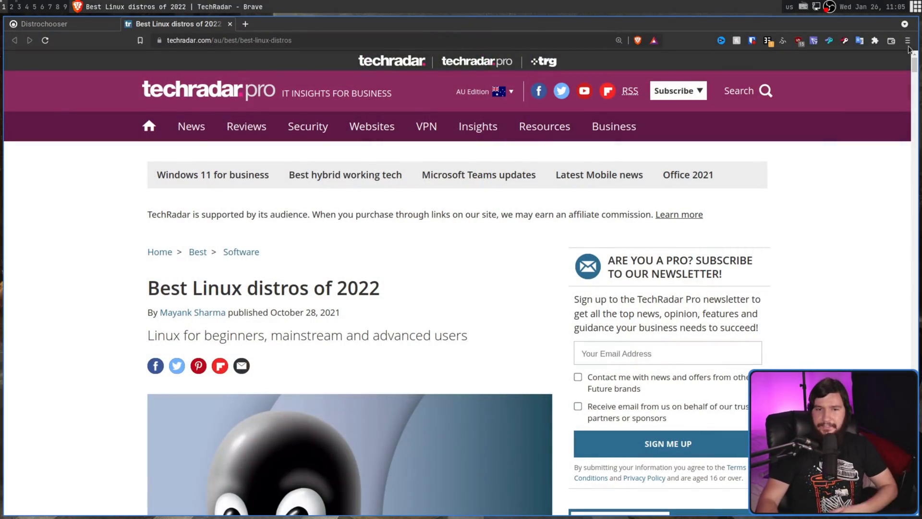
Switch to the Distrochooser page and zoom in on its welcome screen
drag(915, 65, 918, 365)
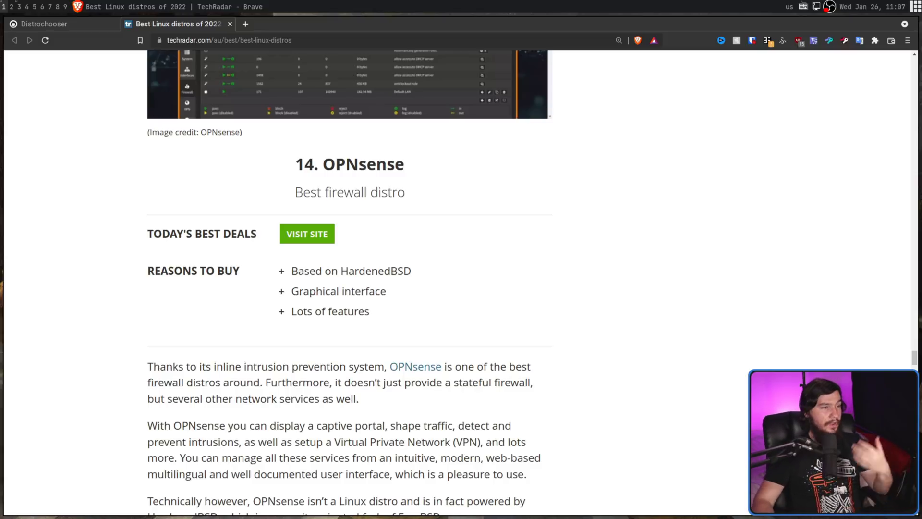
click(48, 22)
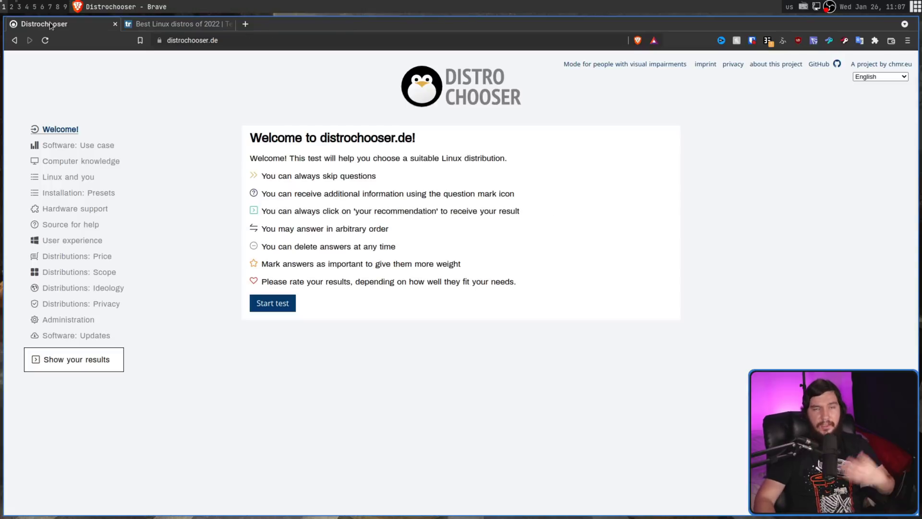
key(ctrl+plus)
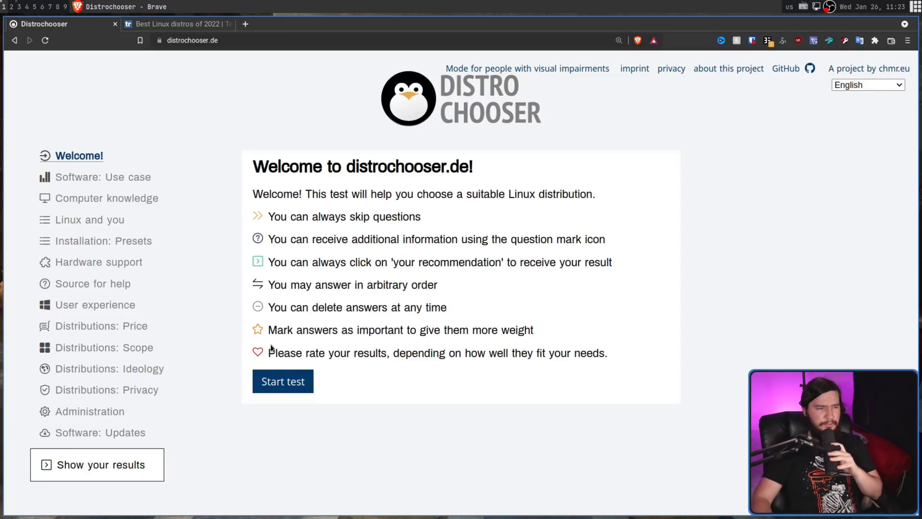
Start the test and tick daily use, anonymous browsing, game-publisher support and Live Mode
click(280, 380)
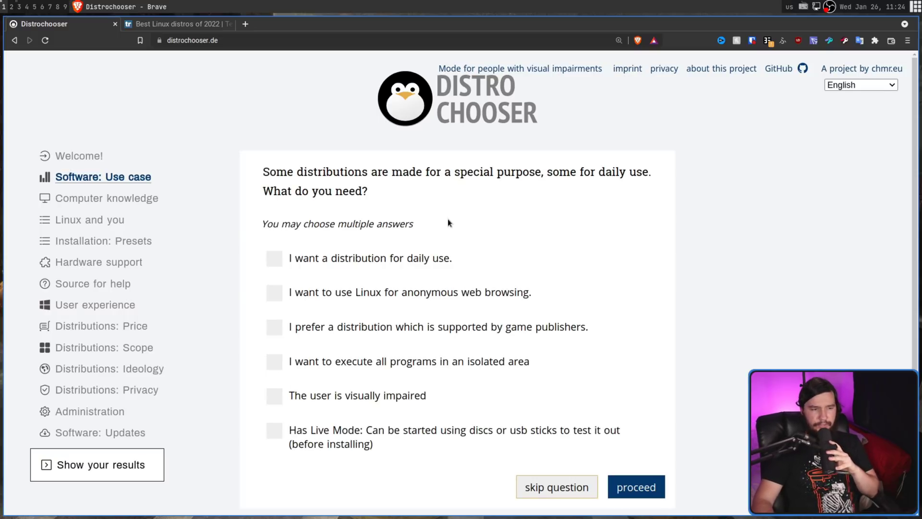
click(427, 258)
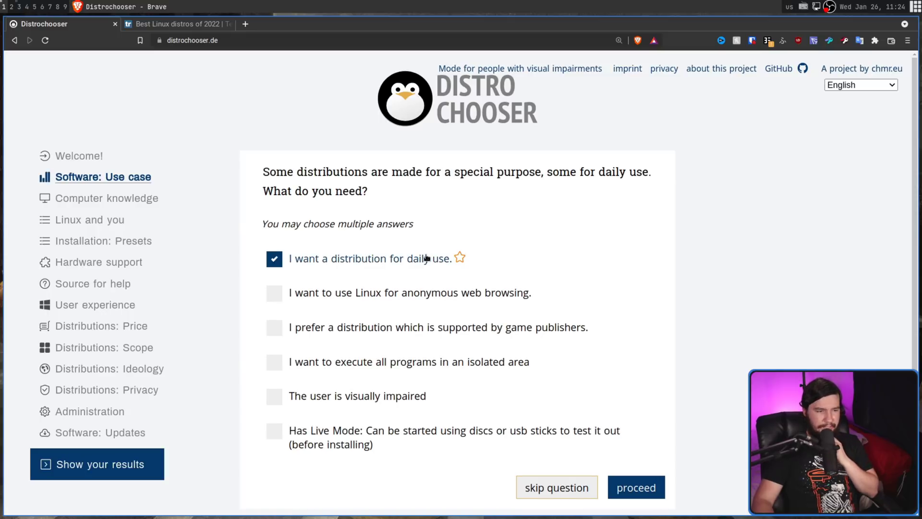
click(455, 286)
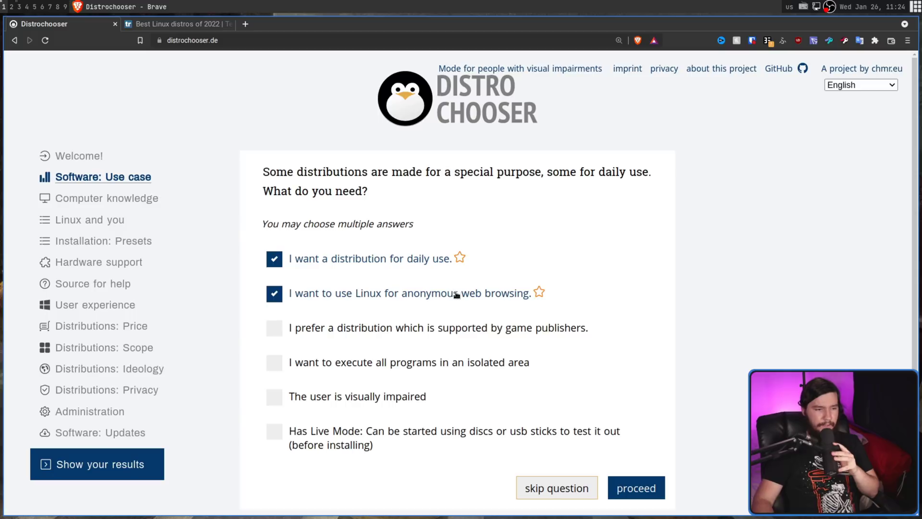
click(521, 334)
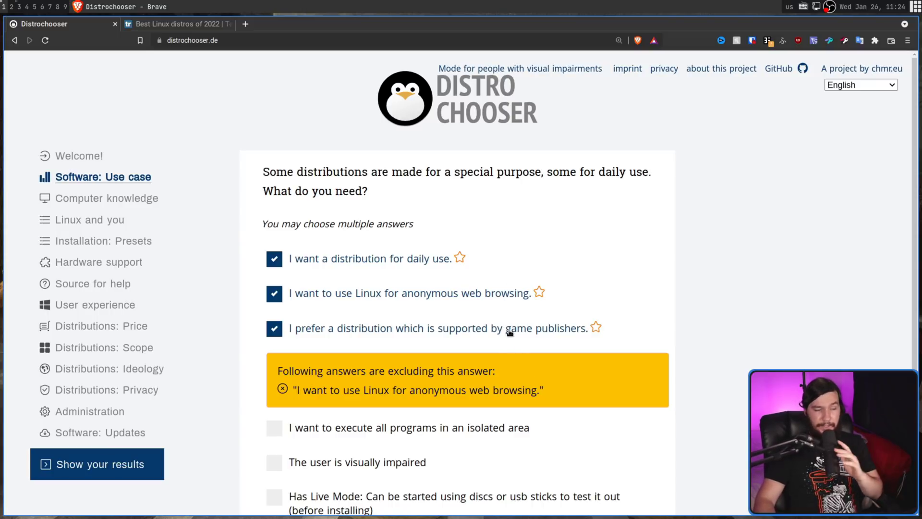
scroll(590, 291, down, 1)
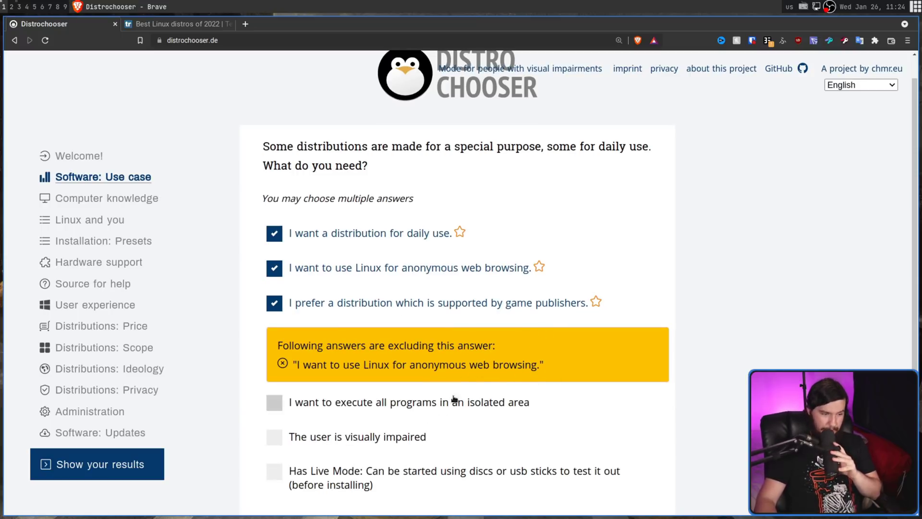
scroll(447, 404, down, 2)
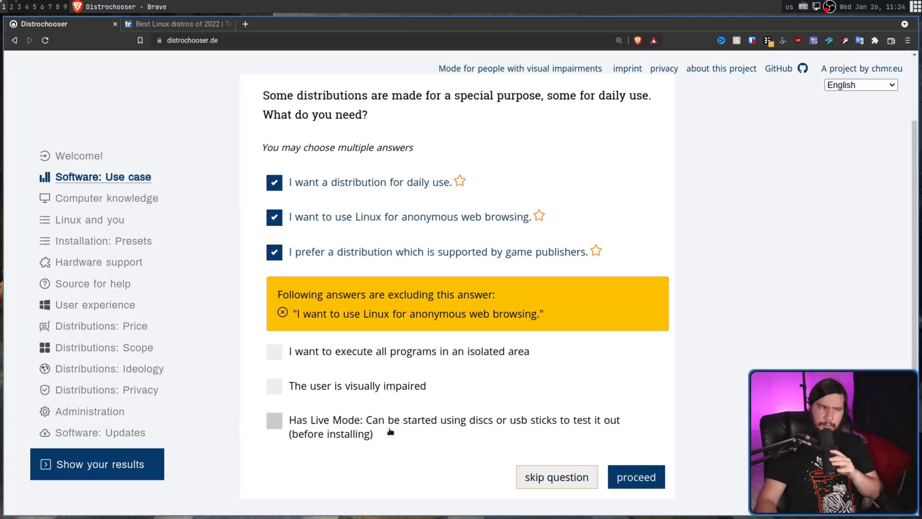
click(346, 422)
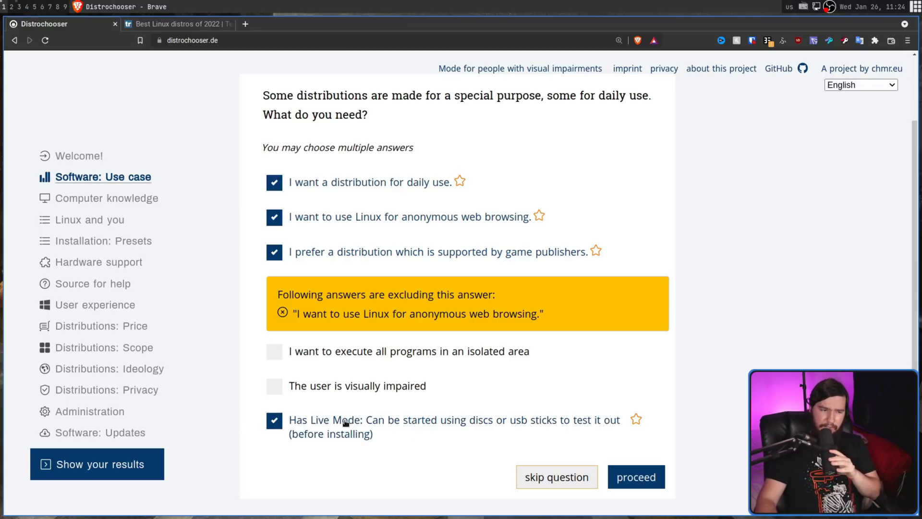
click(644, 475)
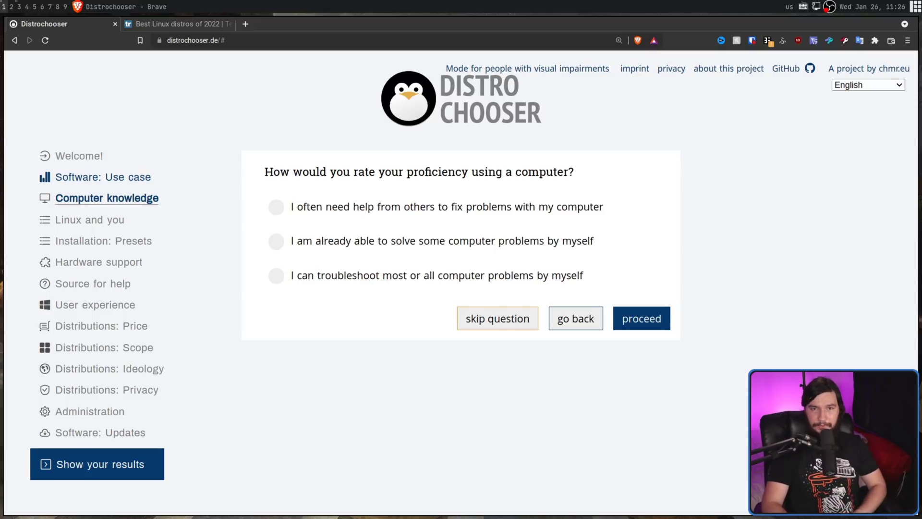
Rate yourself as fixing most computer problems alone, with a good understanding of Linux
click(290, 280)
click(658, 319)
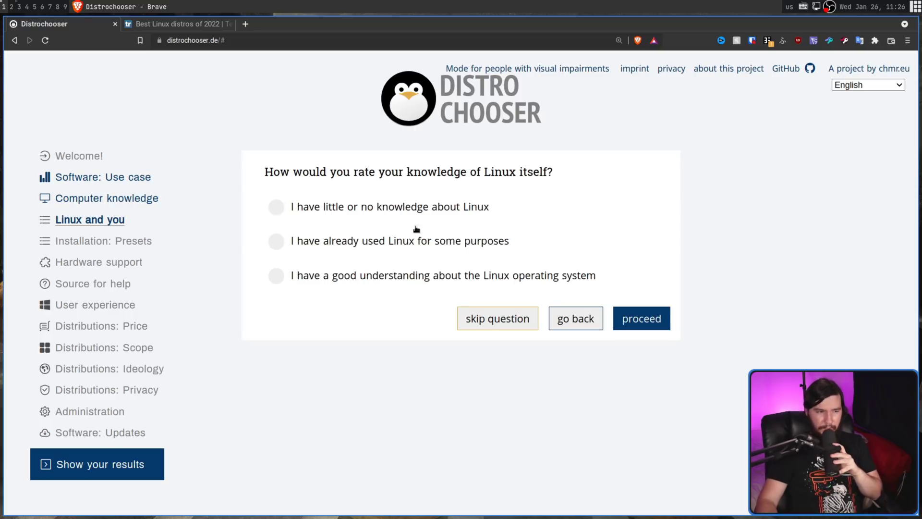
click(406, 274)
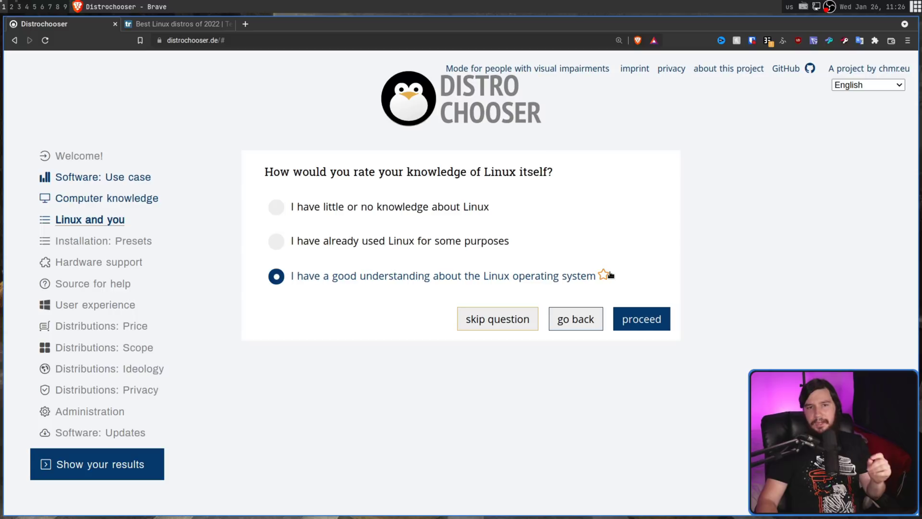
mouse_move(607, 280)
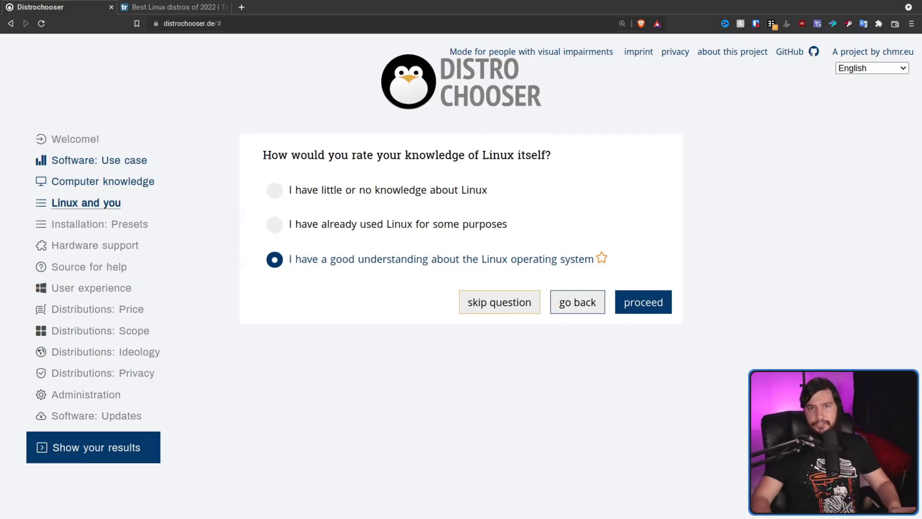
Answer: choose installation settings yourself, good 64-bit hardware, and solve problems with wiki guides
click(634, 295)
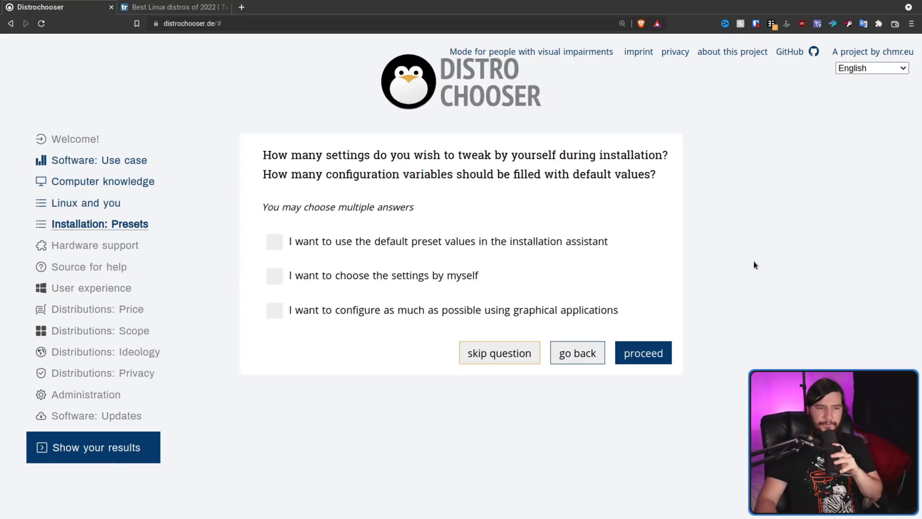
click(359, 274)
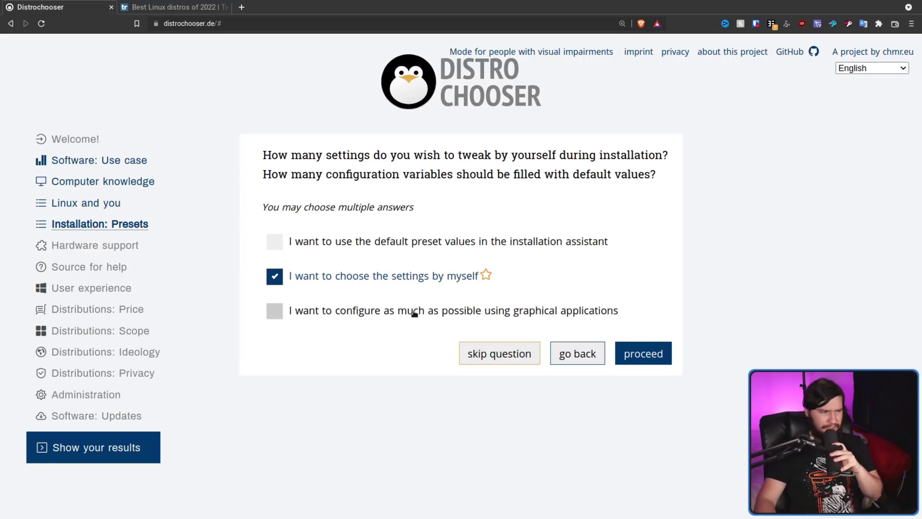
click(649, 350)
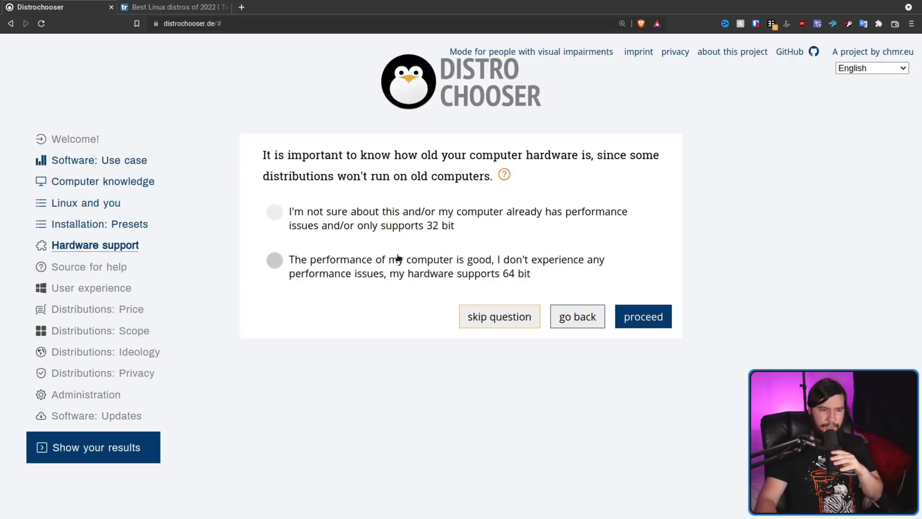
click(477, 267)
click(665, 311)
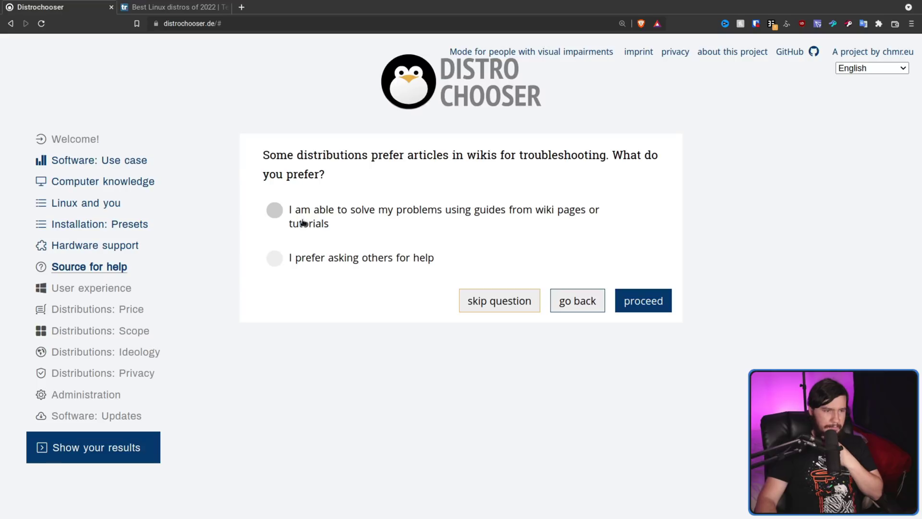
click(411, 212)
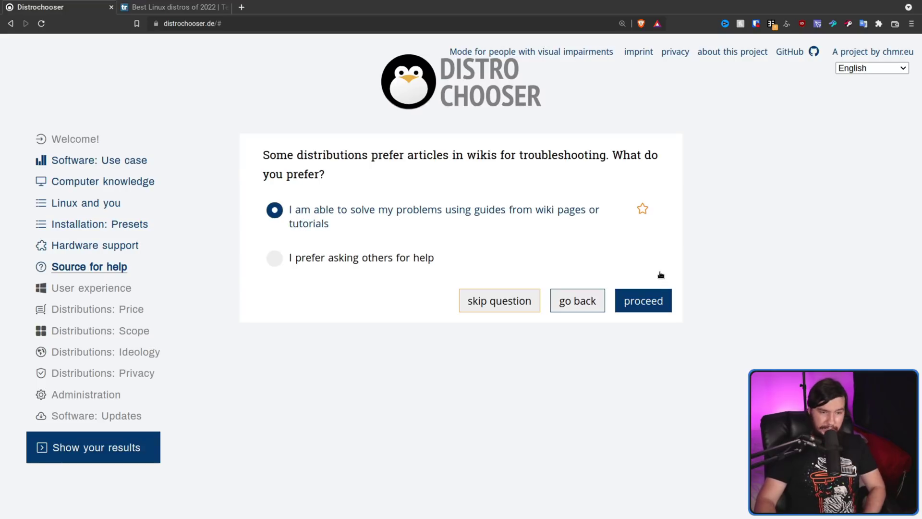
Skip the desktop question and prefer a free-to-use distribution
click(666, 299)
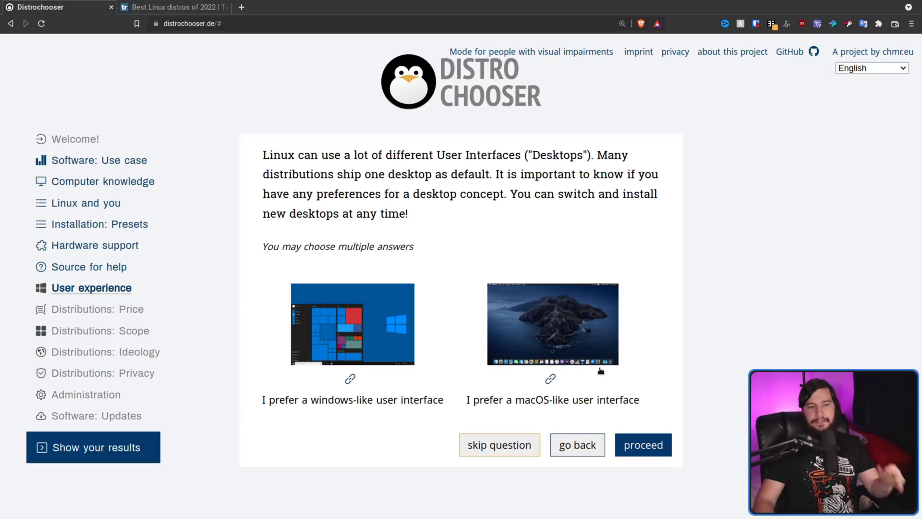
click(508, 446)
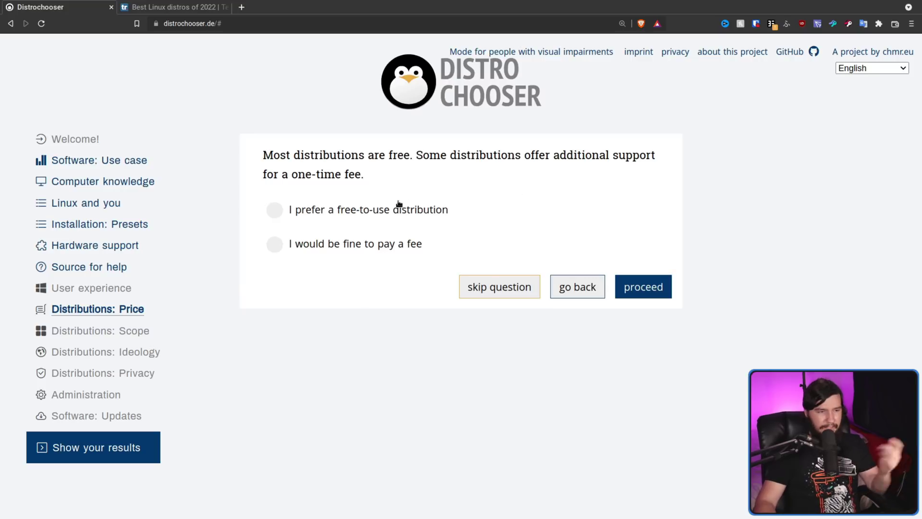
click(364, 214)
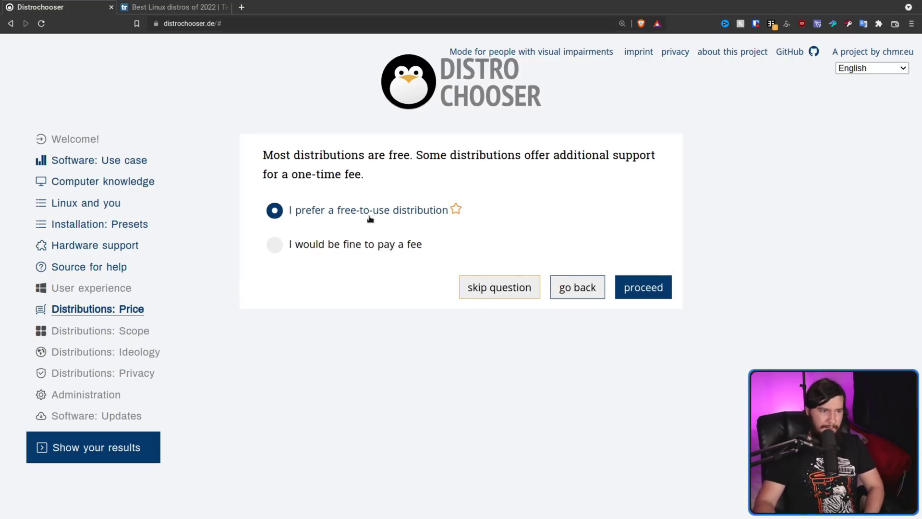
click(659, 286)
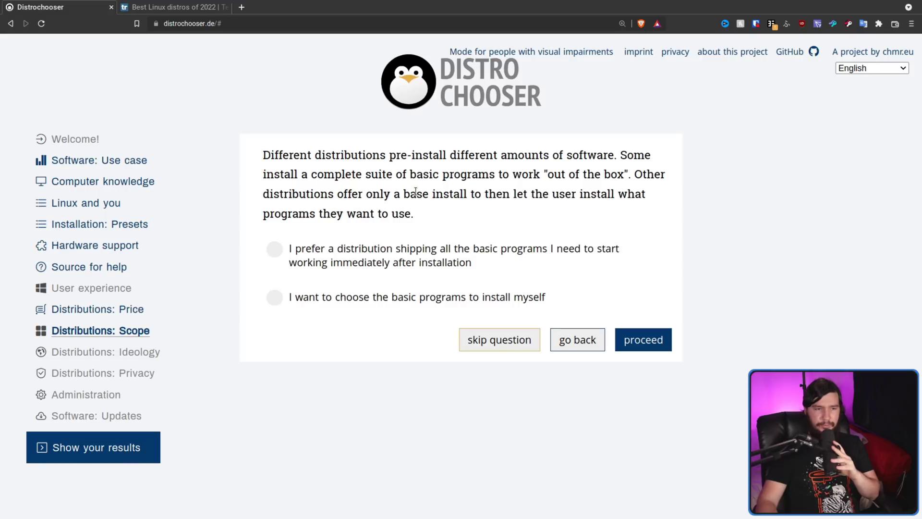
Pick basic programs yourself and accept non-free licences as long as the system works
click(387, 301)
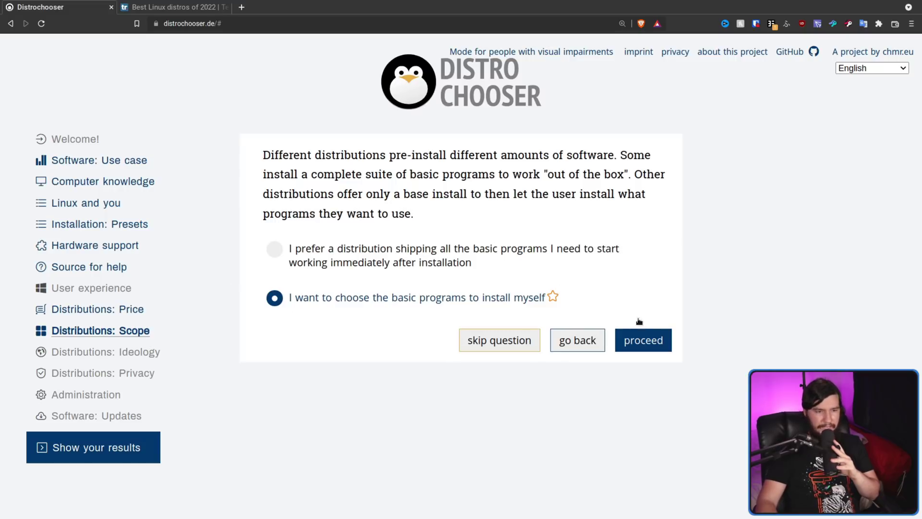
click(648, 338)
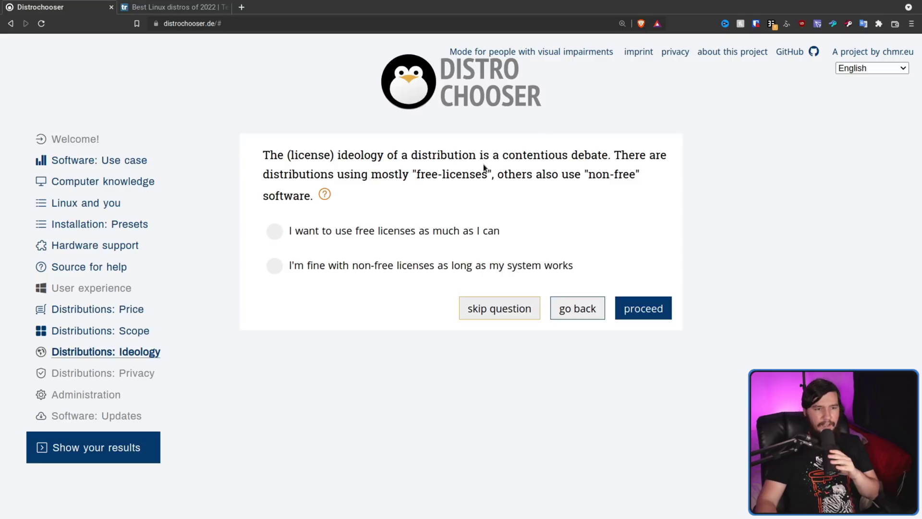
click(325, 194)
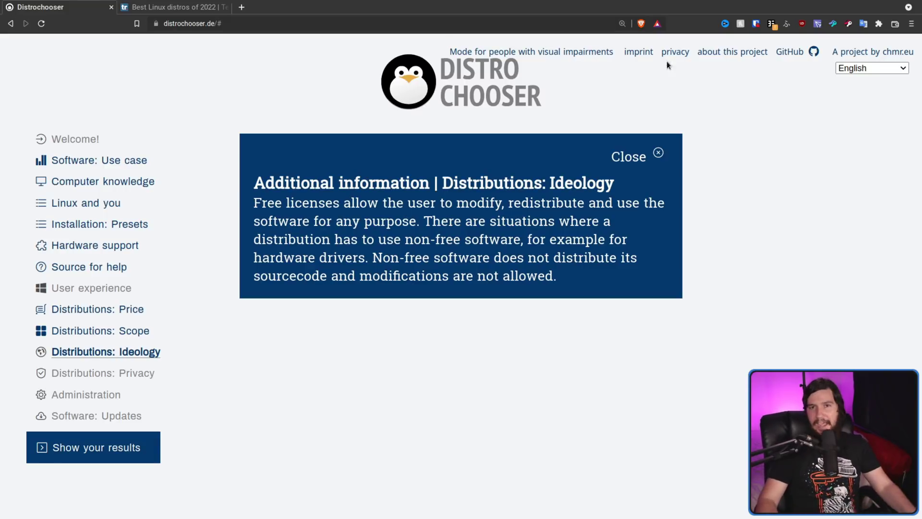
click(651, 159)
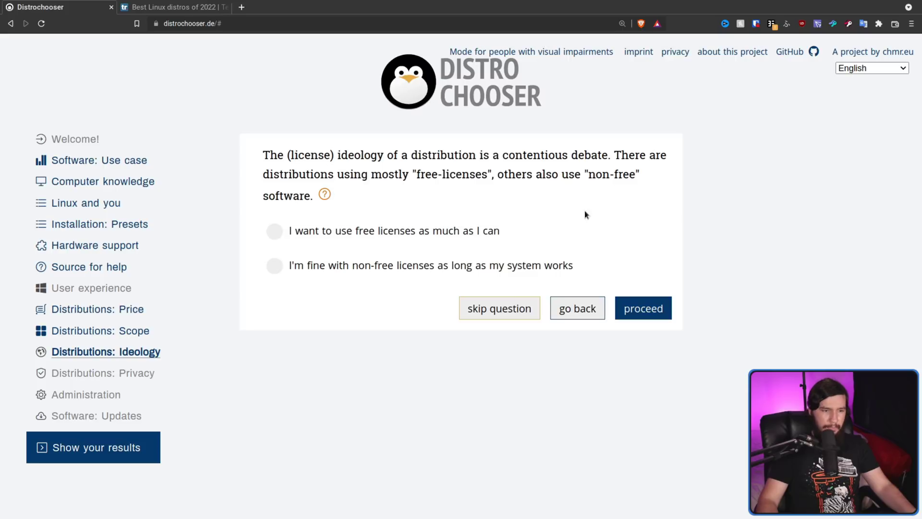
click(433, 270)
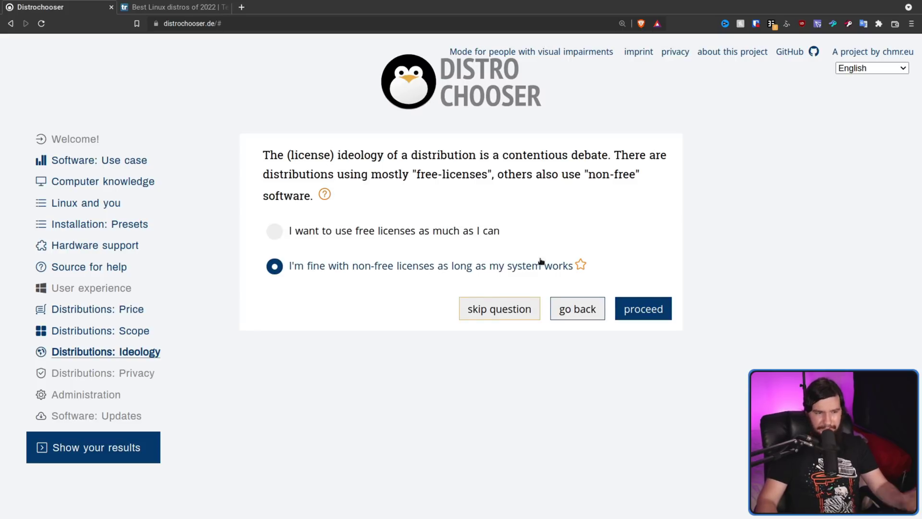
click(654, 317)
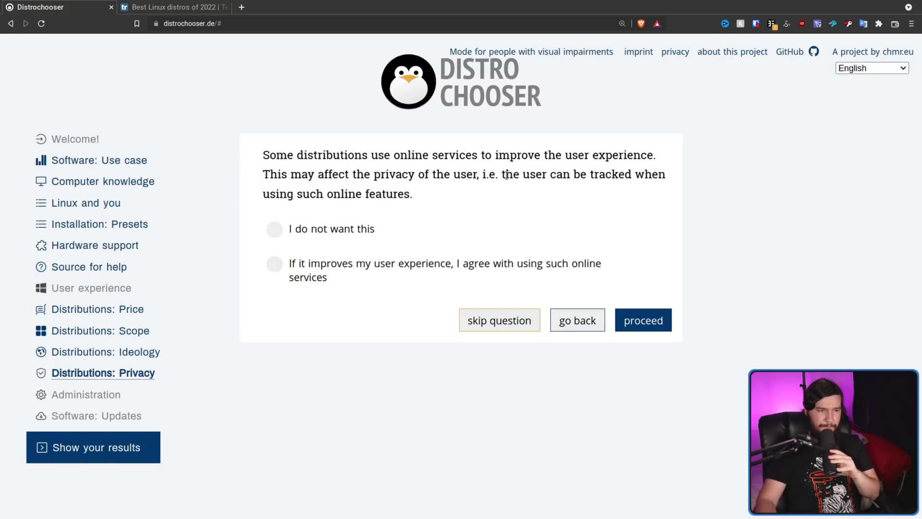
Decline tracking online services and prefer installing software mostly through terminal commands
click(342, 228)
click(646, 317)
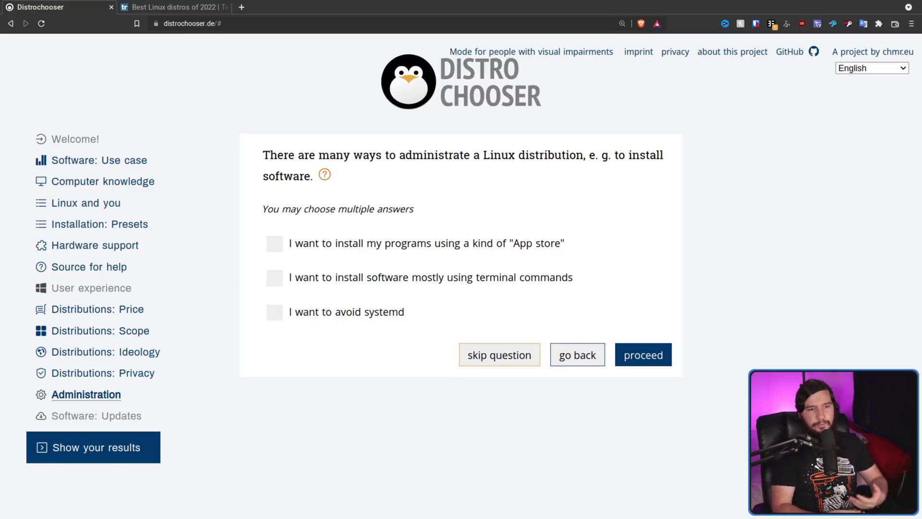
click(326, 175)
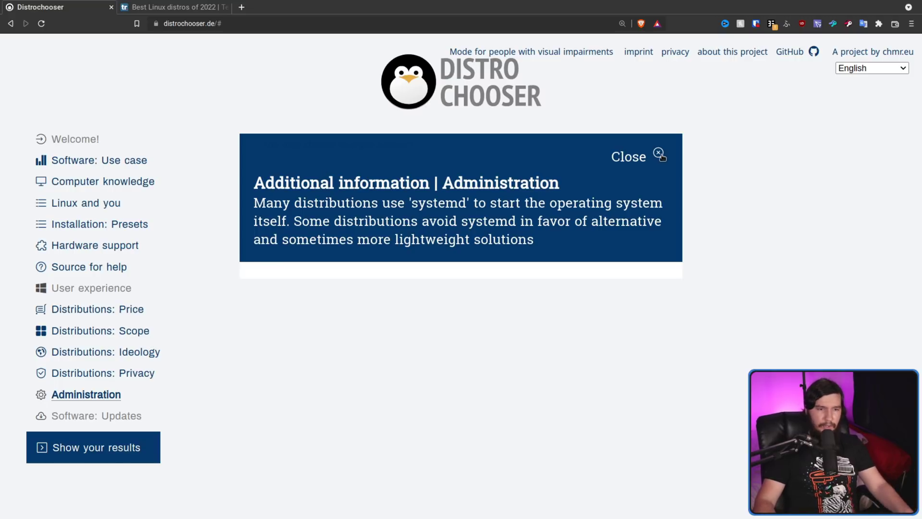
drag(580, 237, 254, 204)
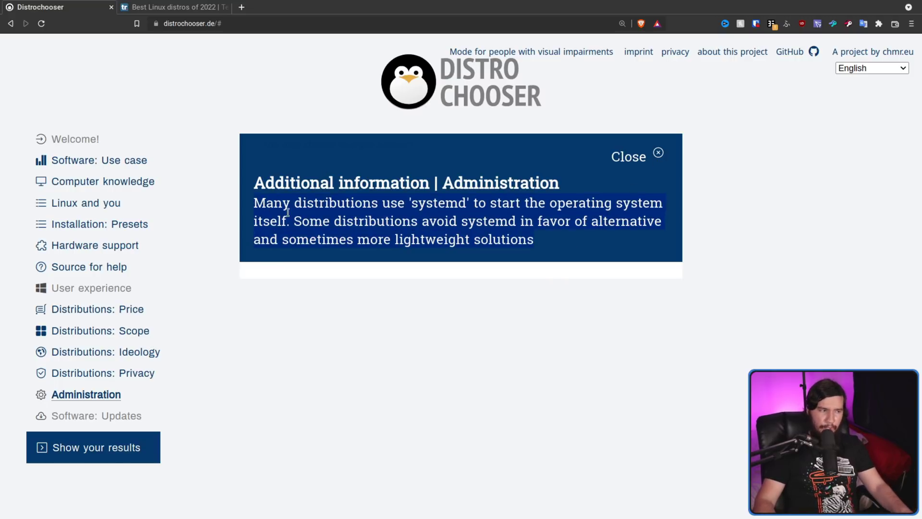
click(555, 239)
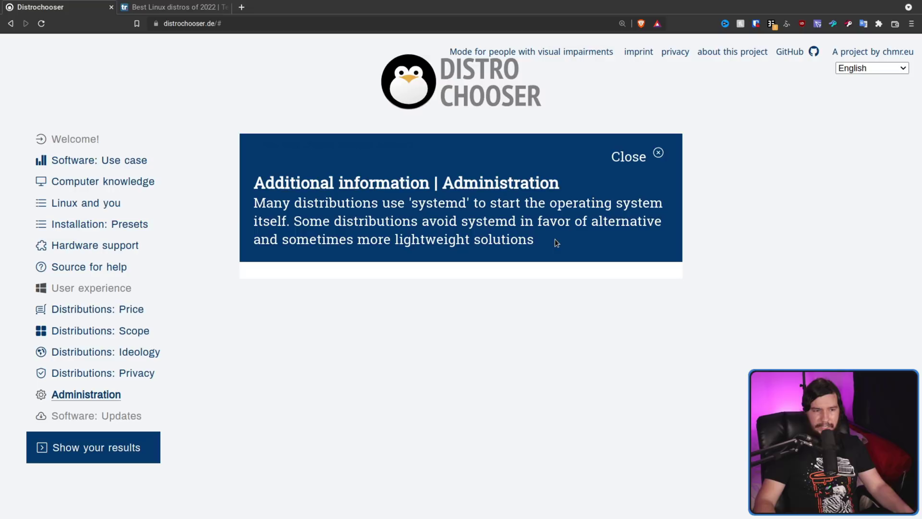
click(660, 155)
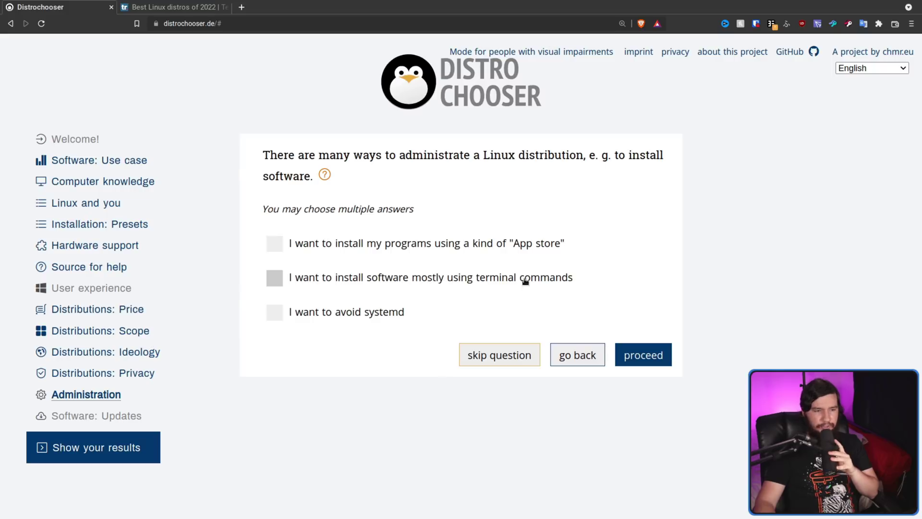
click(541, 284)
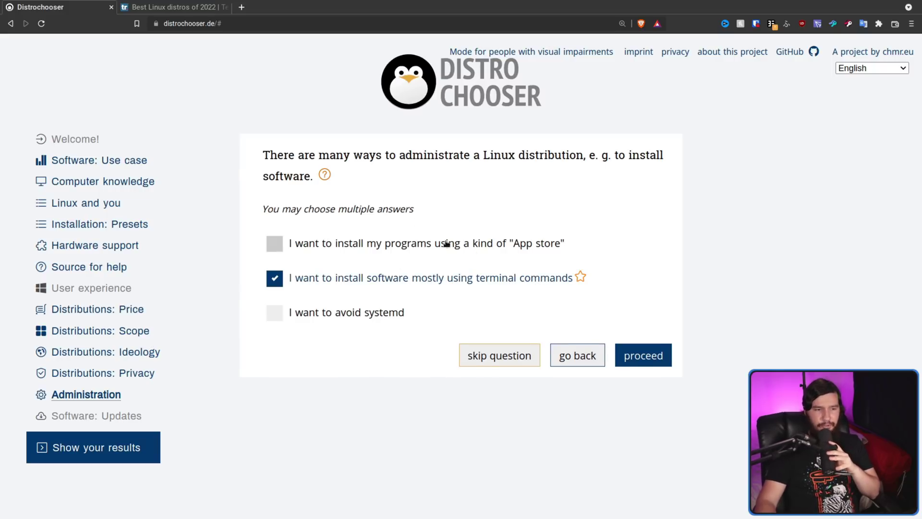
click(650, 347)
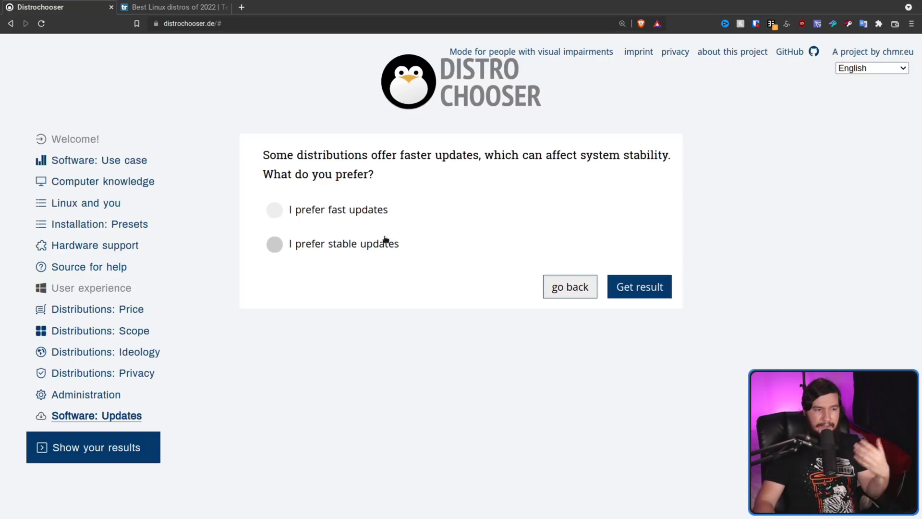
Choose fast updates over stable ones and request the recommended distributions
click(358, 210)
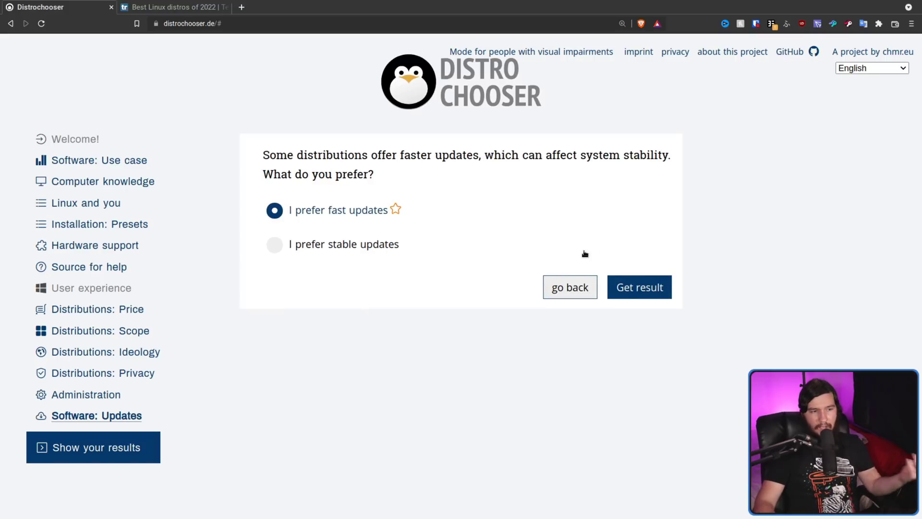
click(635, 294)
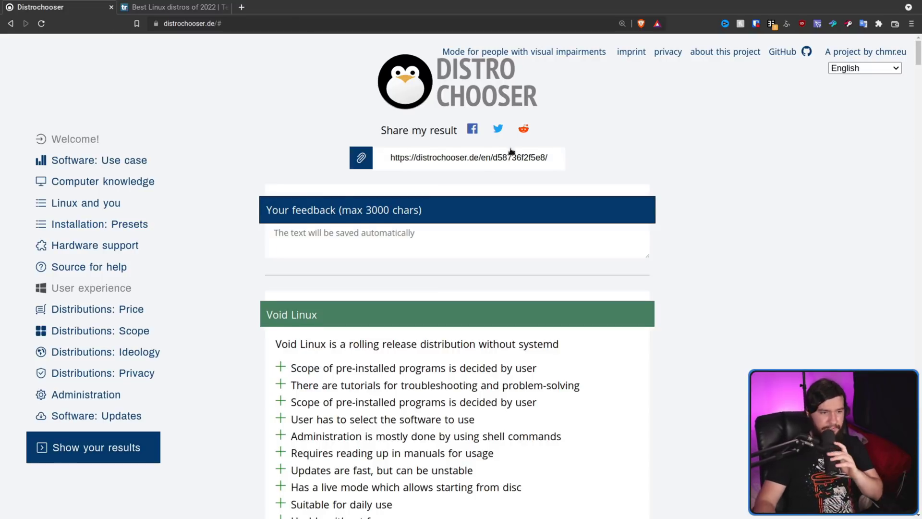
Scroll the results past Void Linux, Arch and Gentoo down to Artix
scroll(512, 154, down, 9)
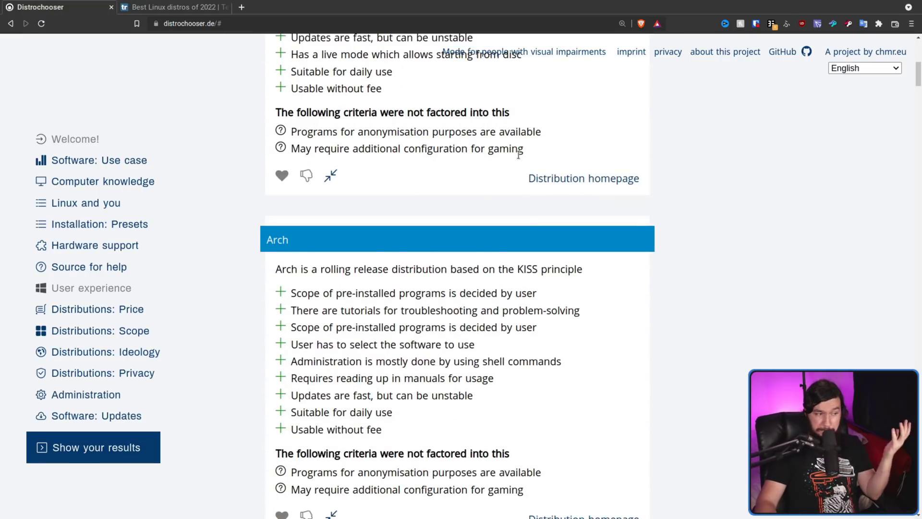
scroll(513, 156, down, 5)
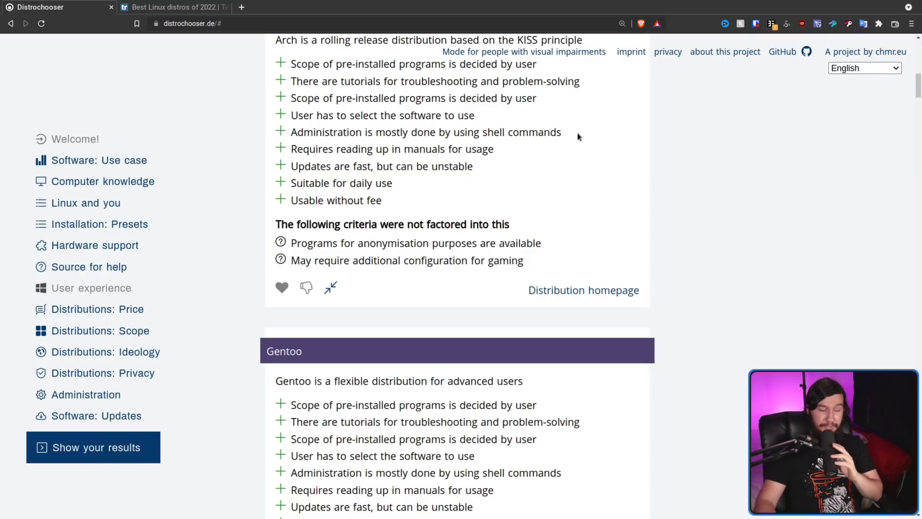
scroll(577, 132, down, 3)
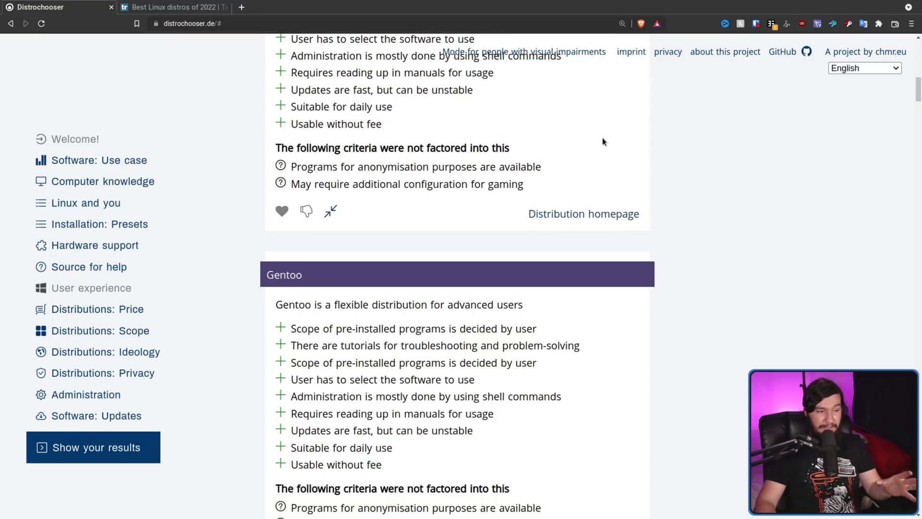
scroll(606, 131, down, 10)
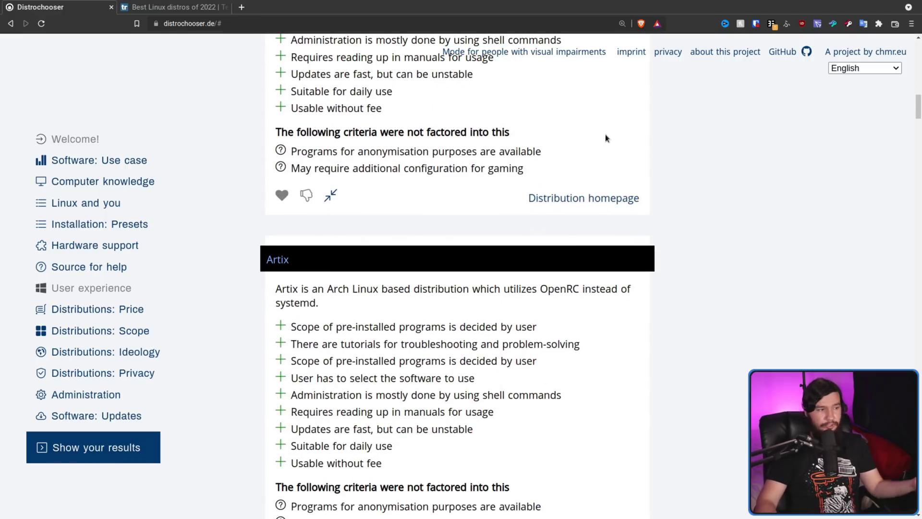
Scroll through the Crux Linux, Devuan and Debian results, then return to the top
scroll(605, 138, down, 8)
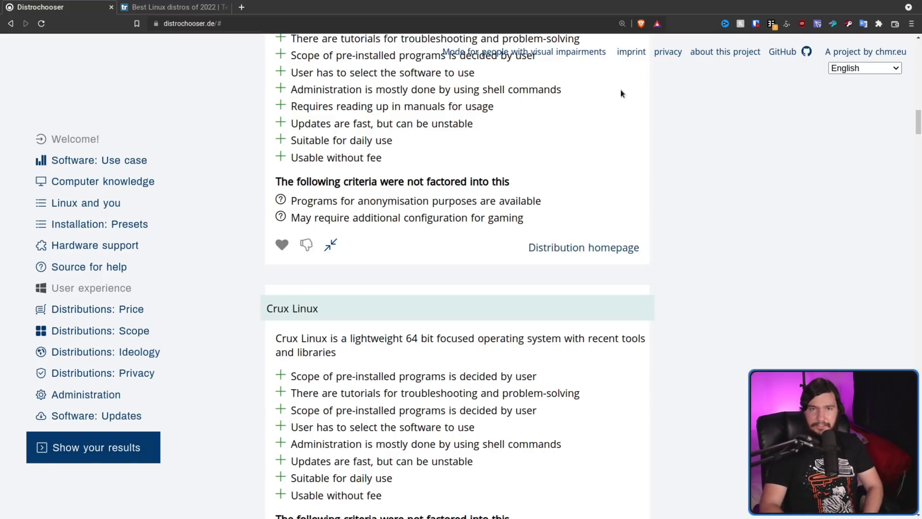
scroll(620, 90, down, 2)
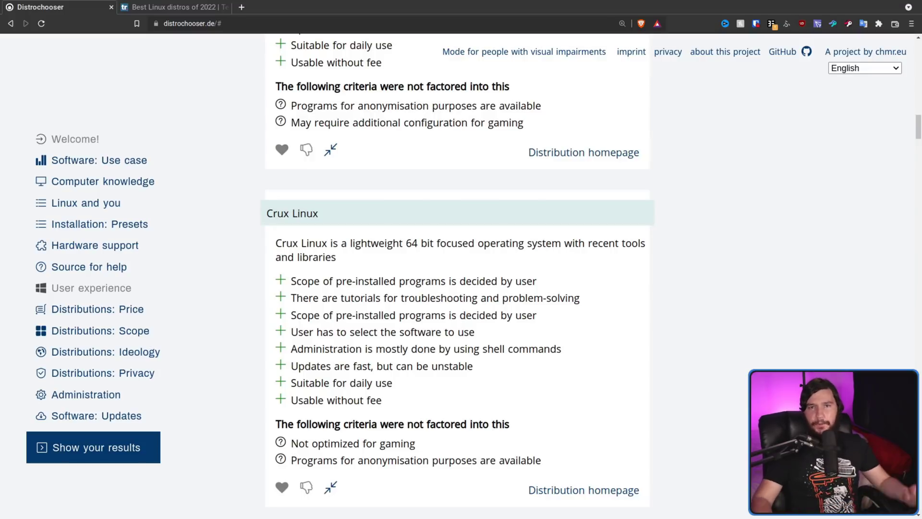
scroll(405, 212, down, 6)
scroll(488, 261, down, 7)
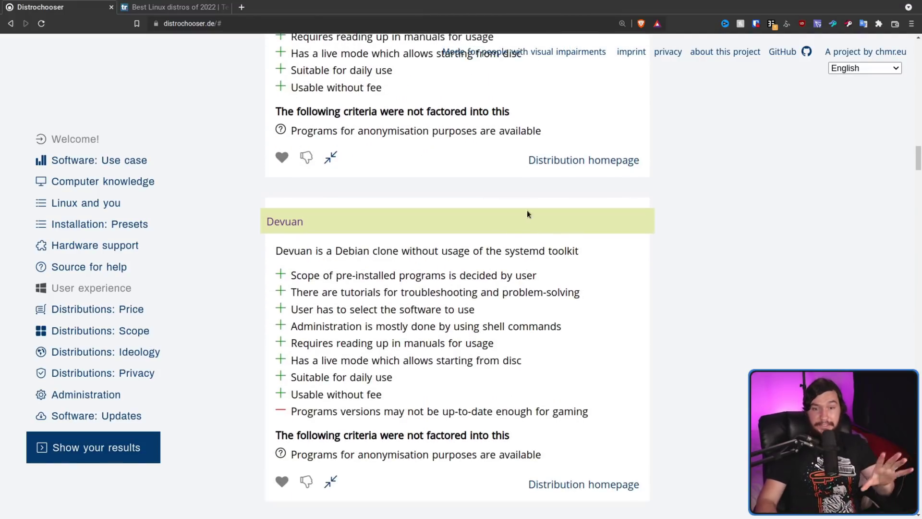
scroll(527, 212, down, 9)
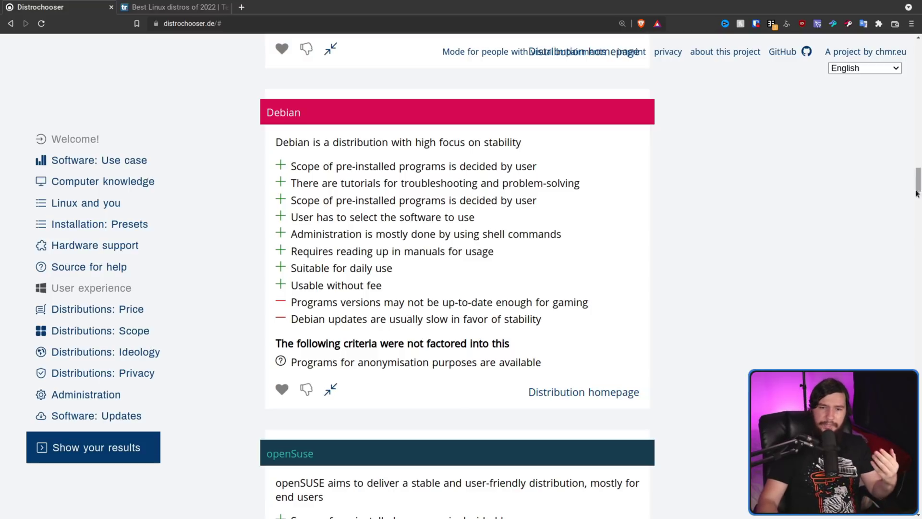
drag(915, 198, 915, 79)
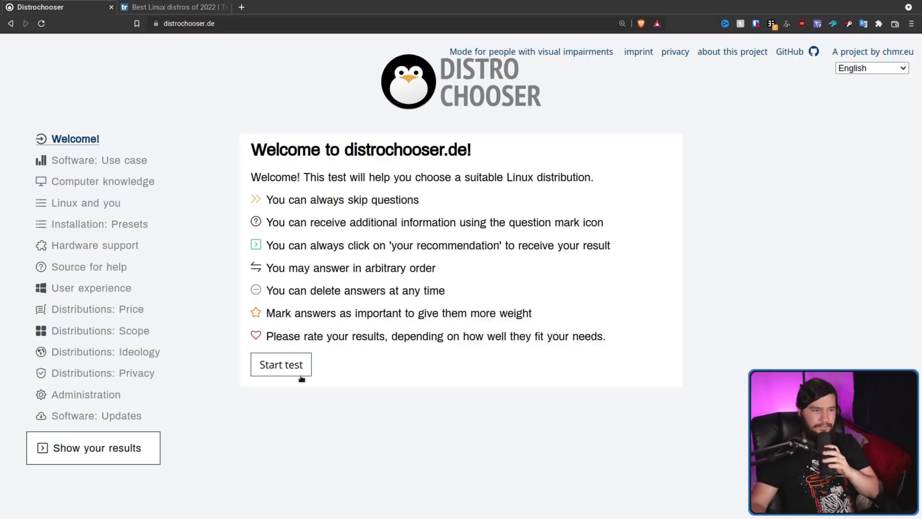
Start a new test for daily use, preferring game-publisher support and a live mode
click(283, 363)
click(373, 245)
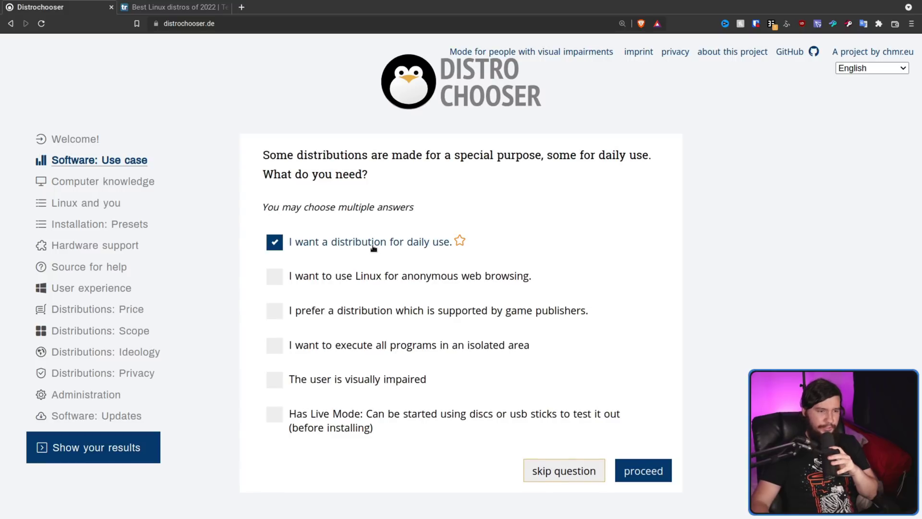
click(485, 316)
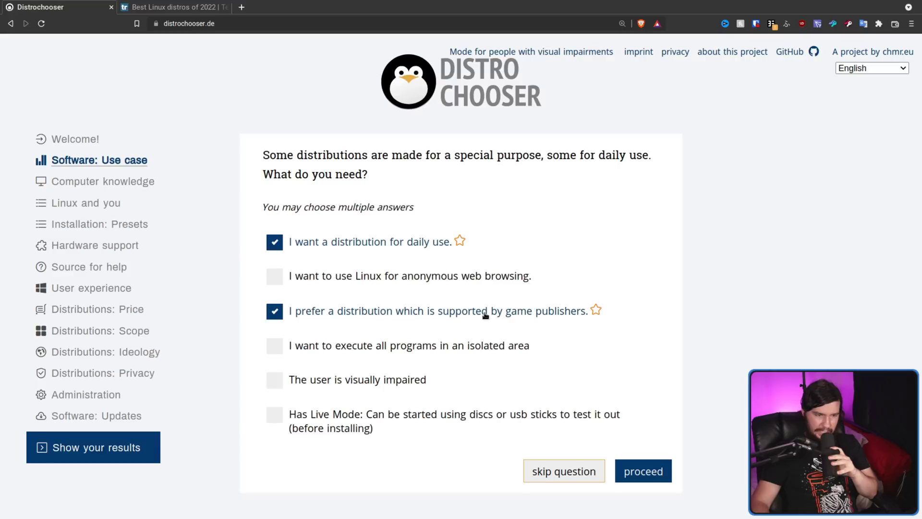
click(430, 427)
click(661, 461)
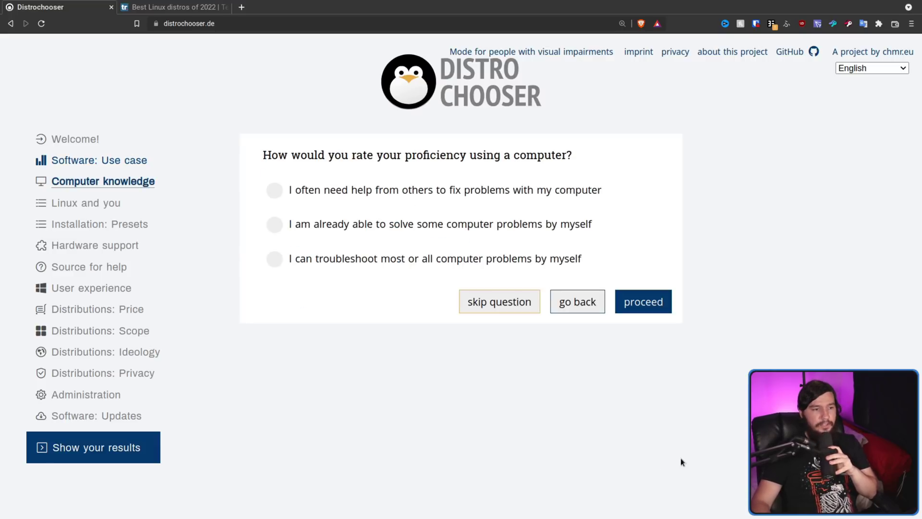
Answer that you often need help and have little or no Linux knowledge
click(417, 190)
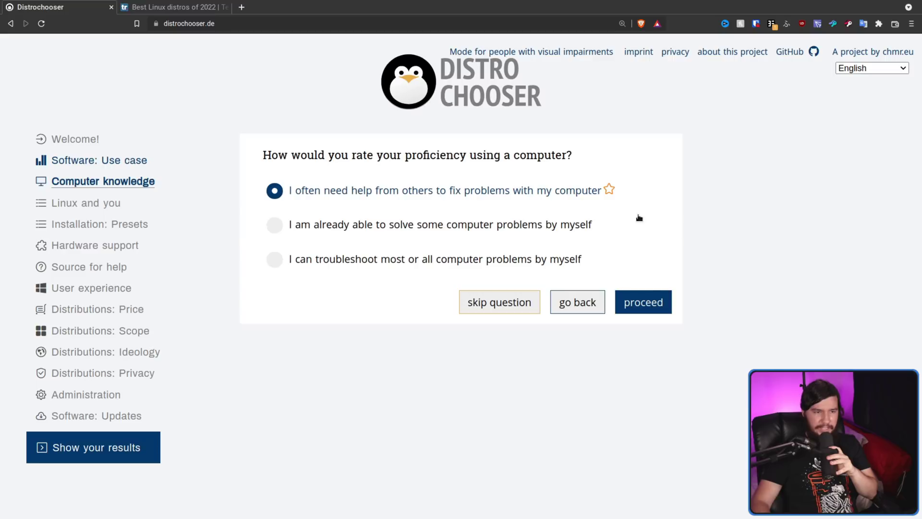
click(667, 303)
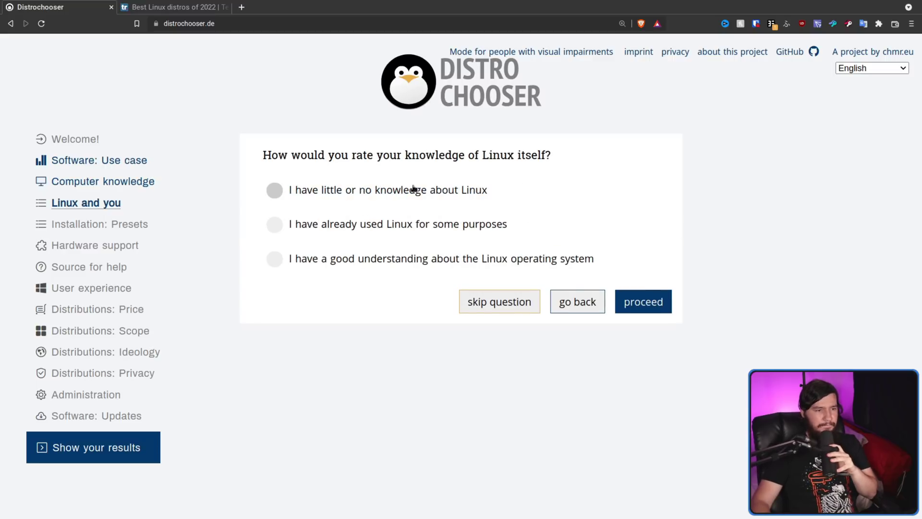
click(416, 189)
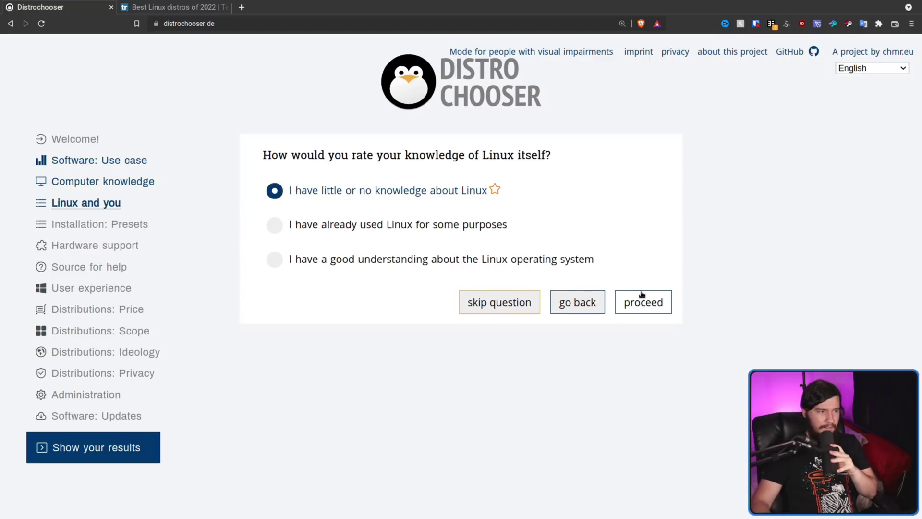
click(656, 303)
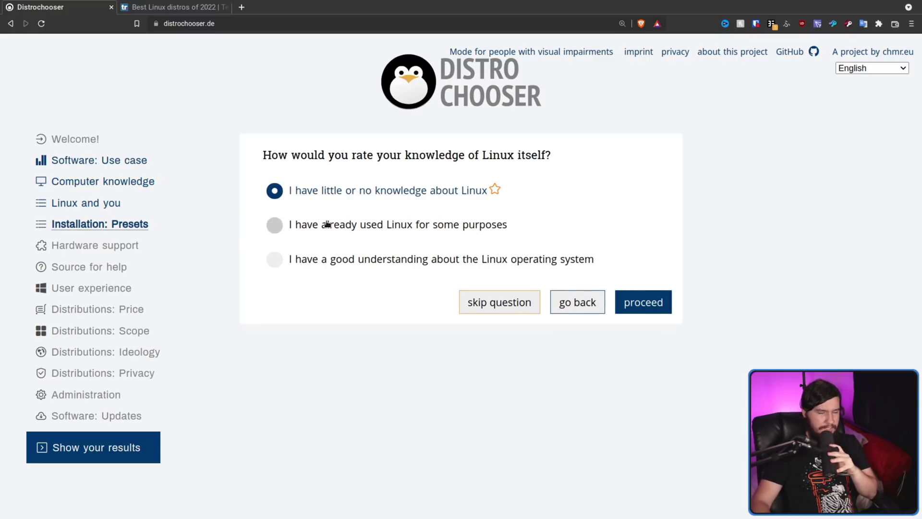
Choose default installation presets and configuration with graphical applications
click(310, 247)
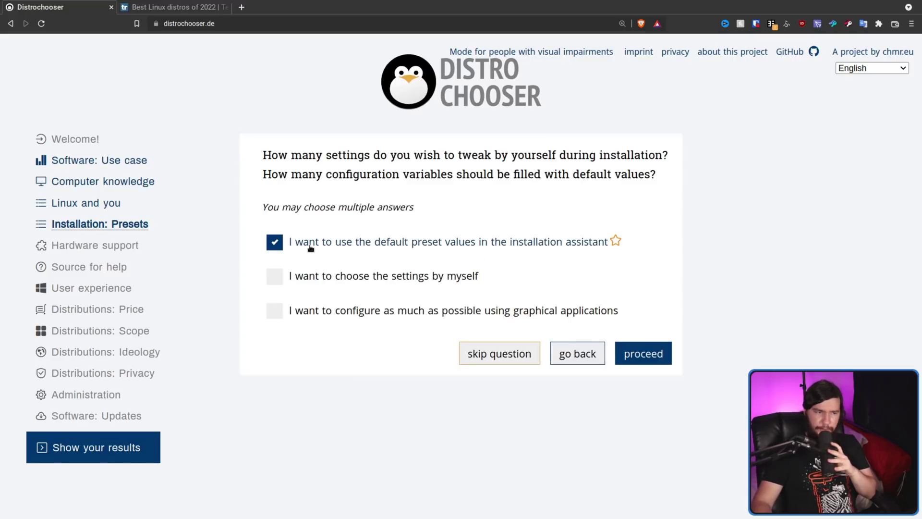
click(401, 313)
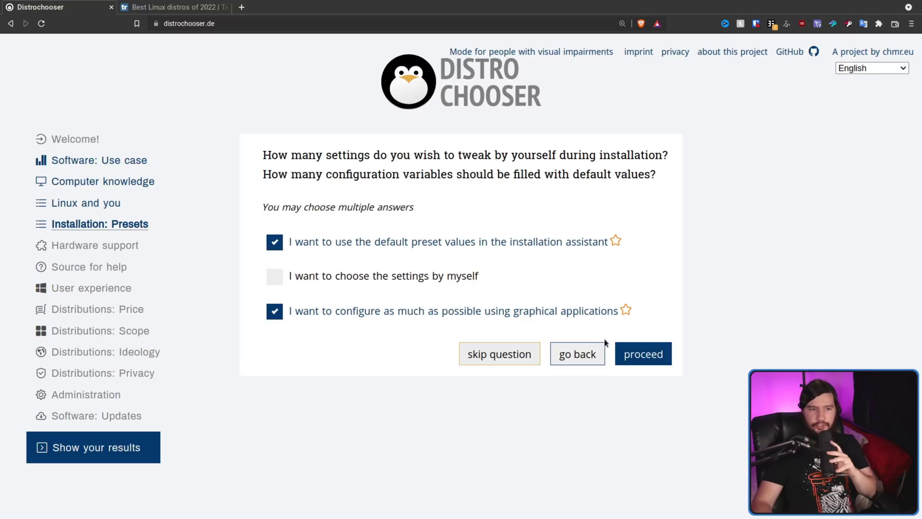
click(667, 367)
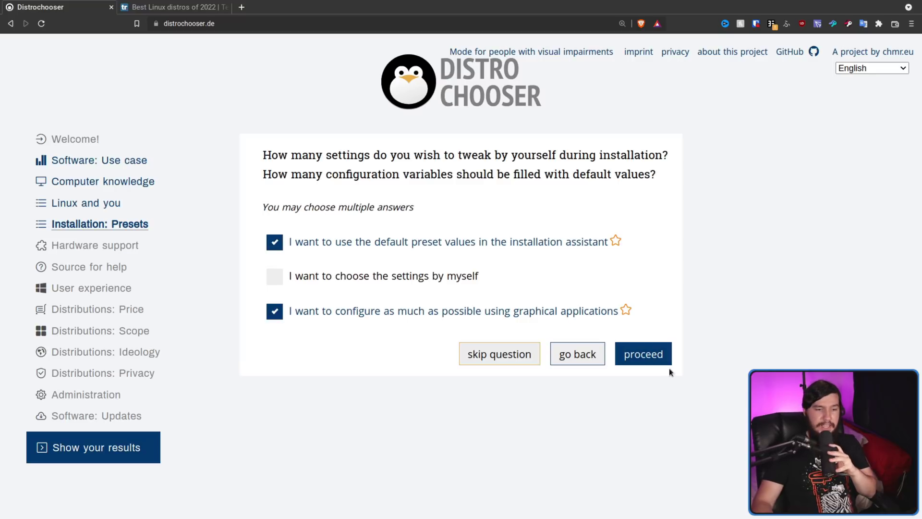
click(648, 354)
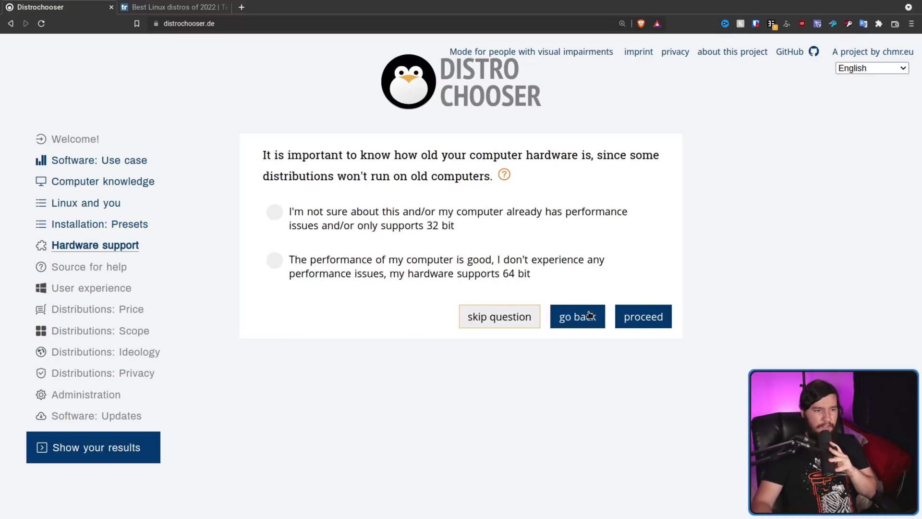
Answer good 64-bit hardware, asking others for help, and a Windows-like interface
click(477, 266)
click(669, 318)
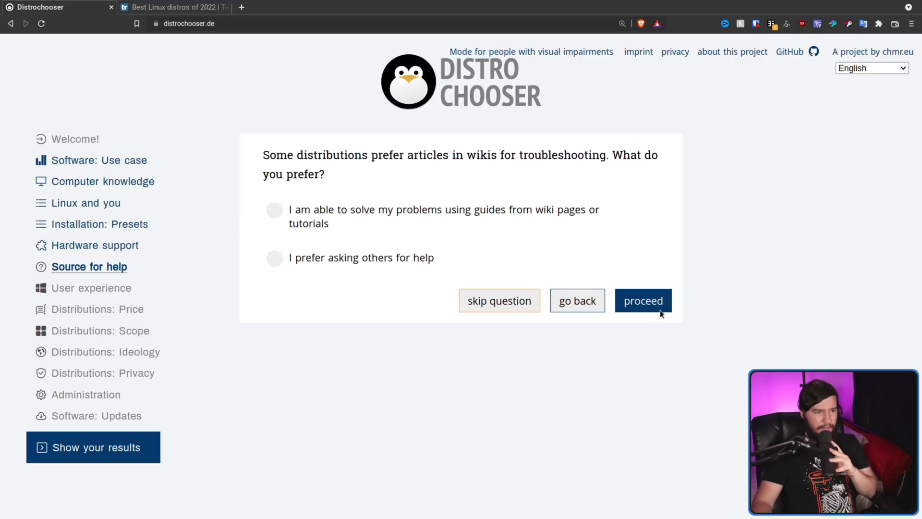
click(351, 262)
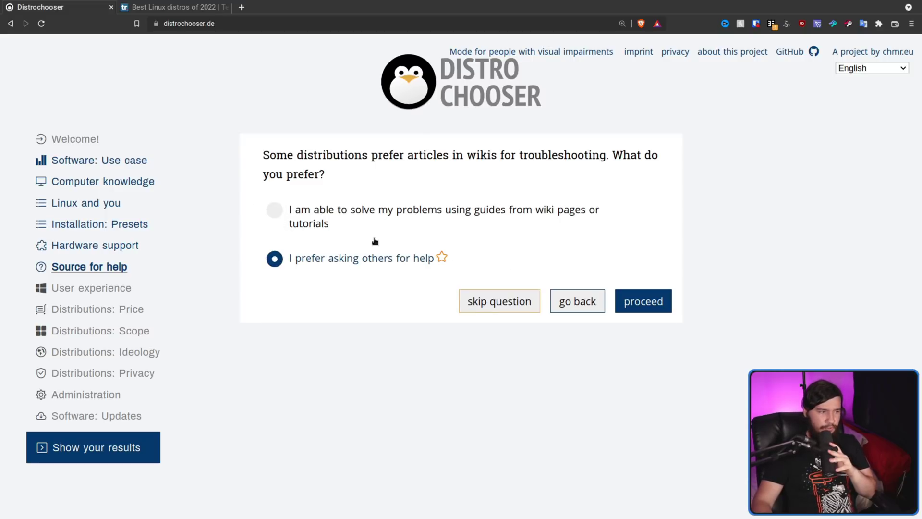
click(650, 312)
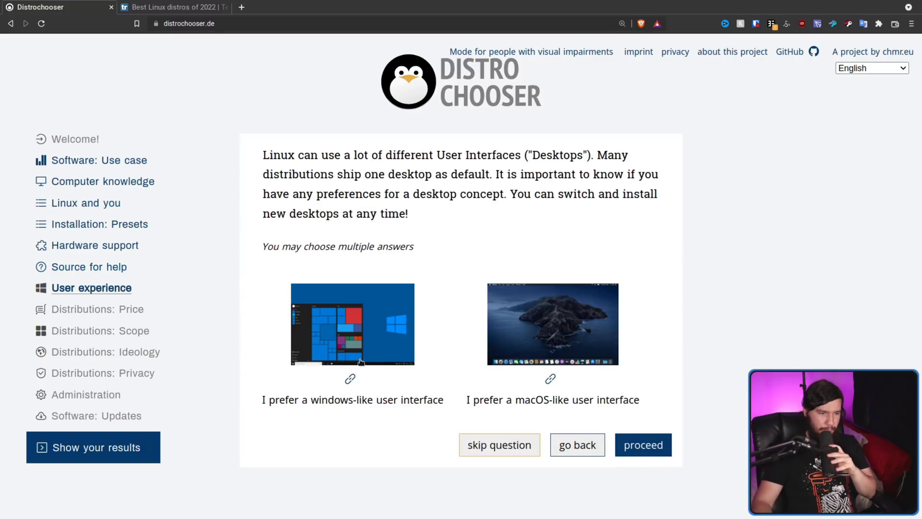
click(355, 349)
click(662, 437)
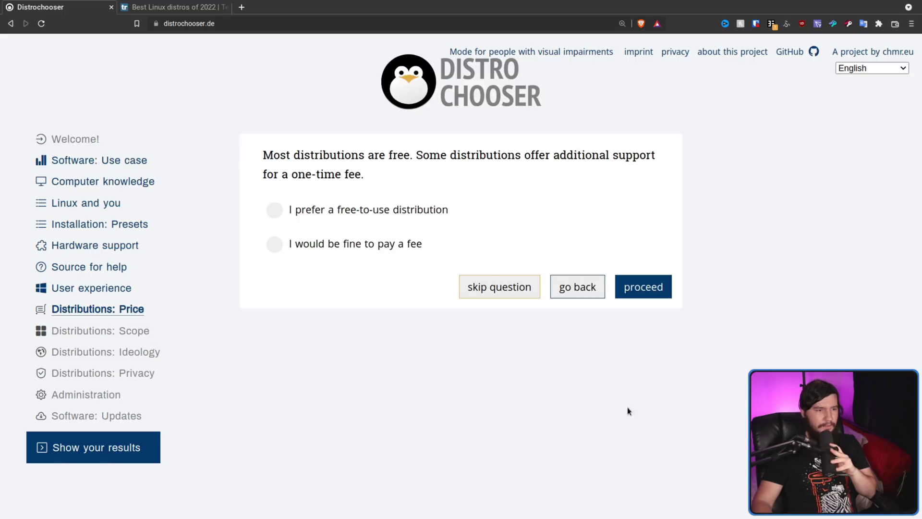
Prefer a free distribution shipping all basic programs, accepting non-free licences
click(385, 210)
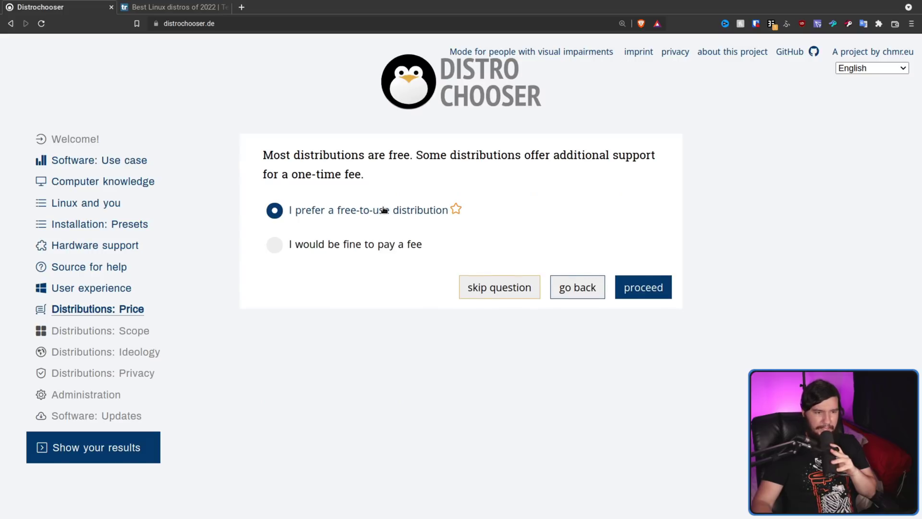
click(648, 283)
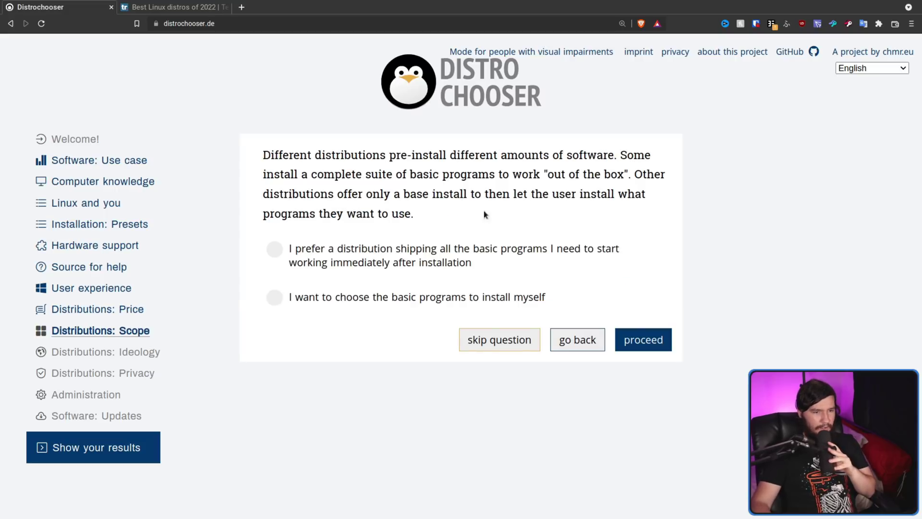
click(432, 249)
click(662, 340)
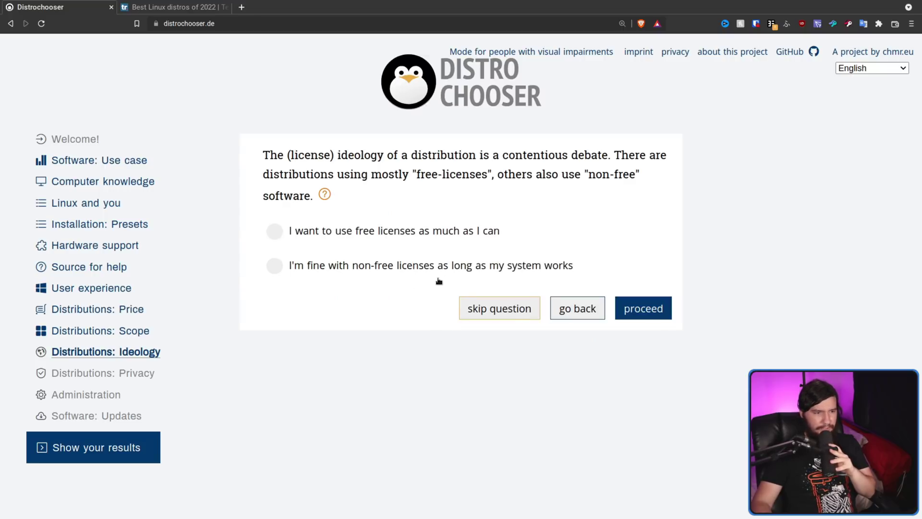
click(387, 267)
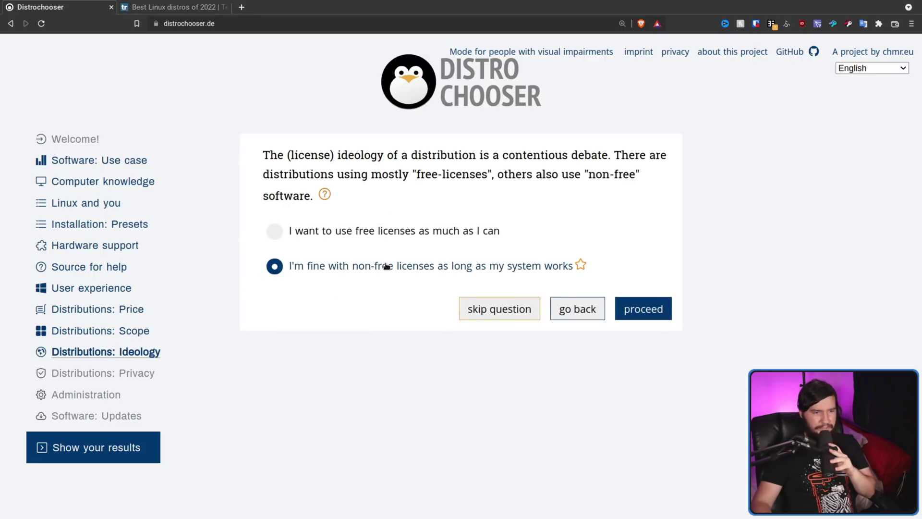
click(658, 309)
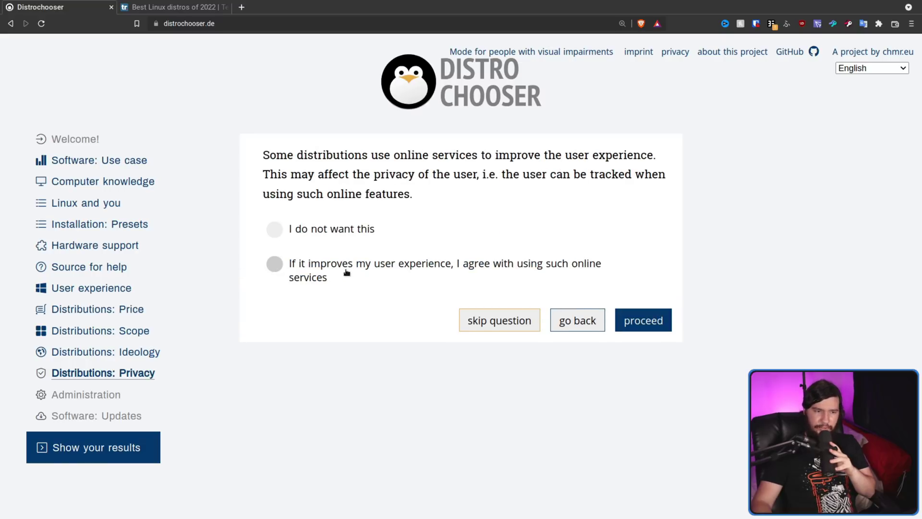
Refuse tracking services, install via an app store, prefer stable updates, and get results
click(353, 234)
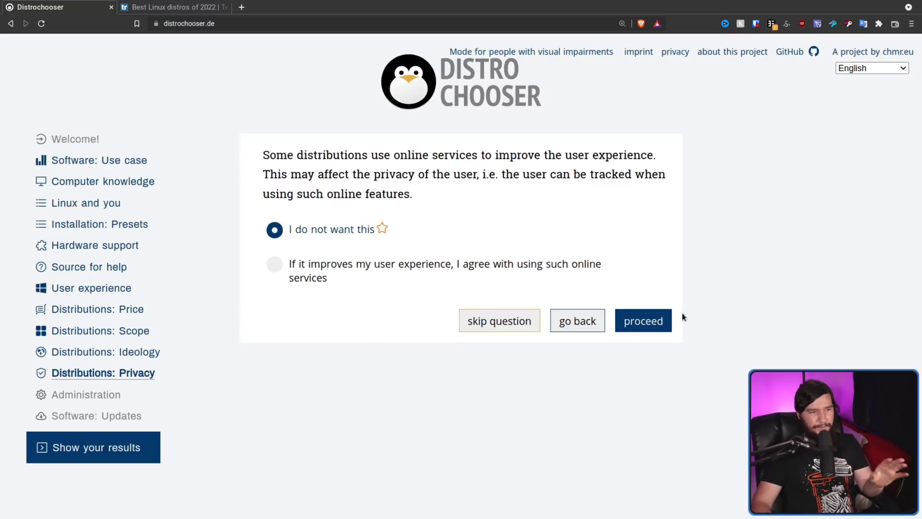
click(645, 330)
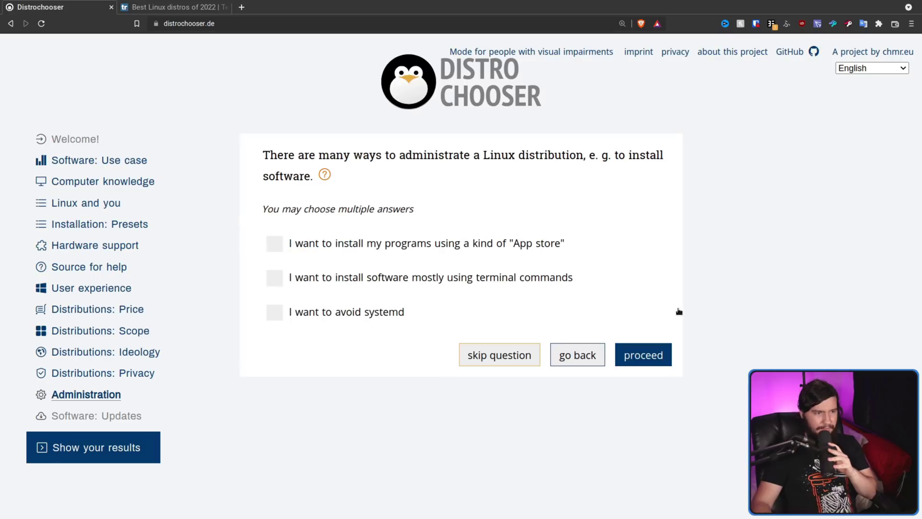
click(480, 245)
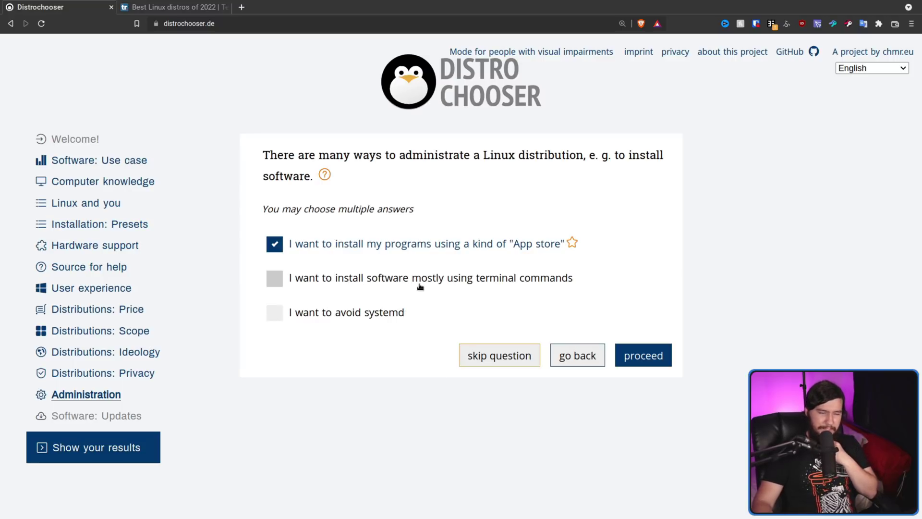
click(637, 363)
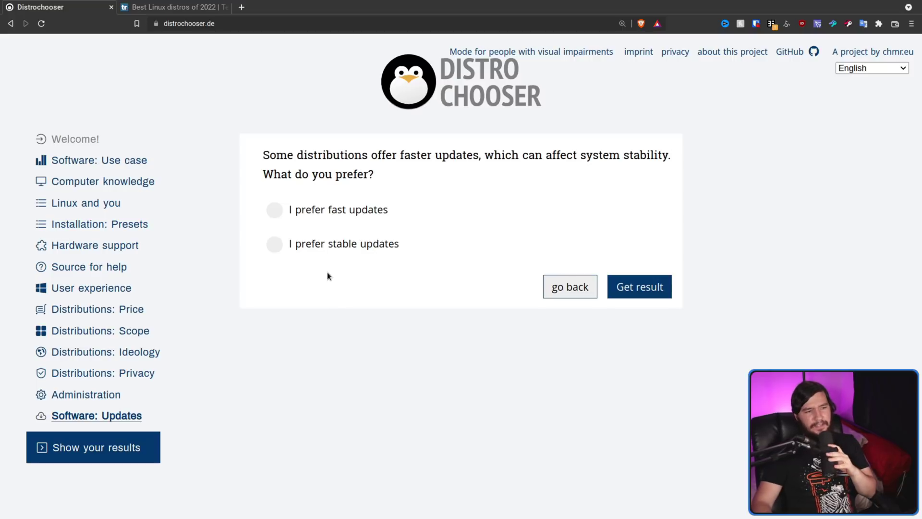
click(337, 250)
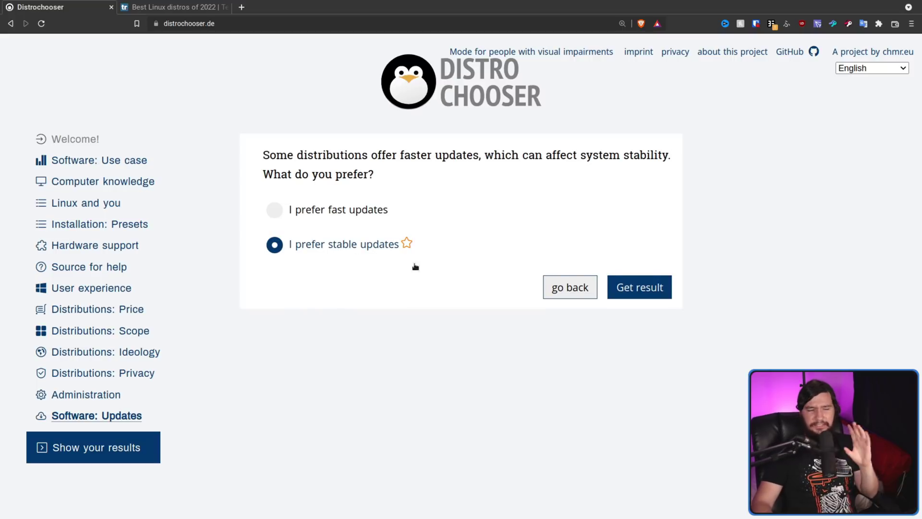
click(660, 287)
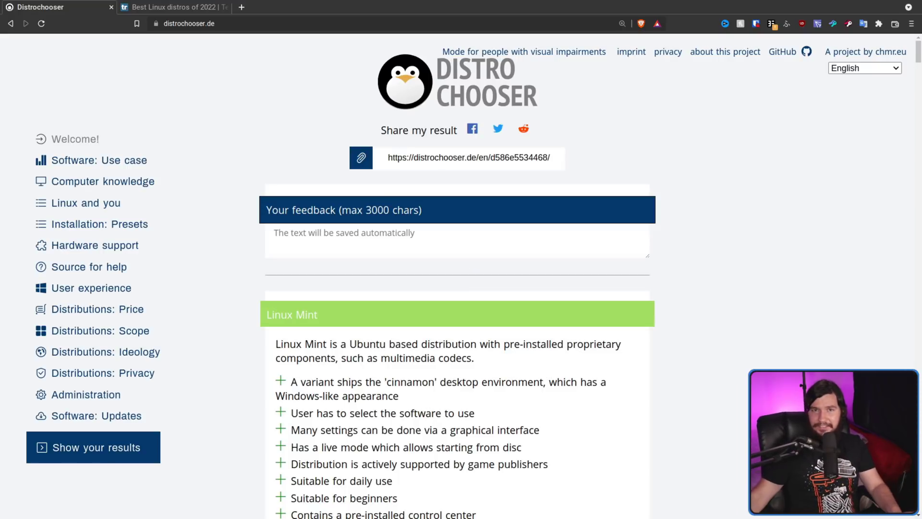
scroll(706, 243, down, 5)
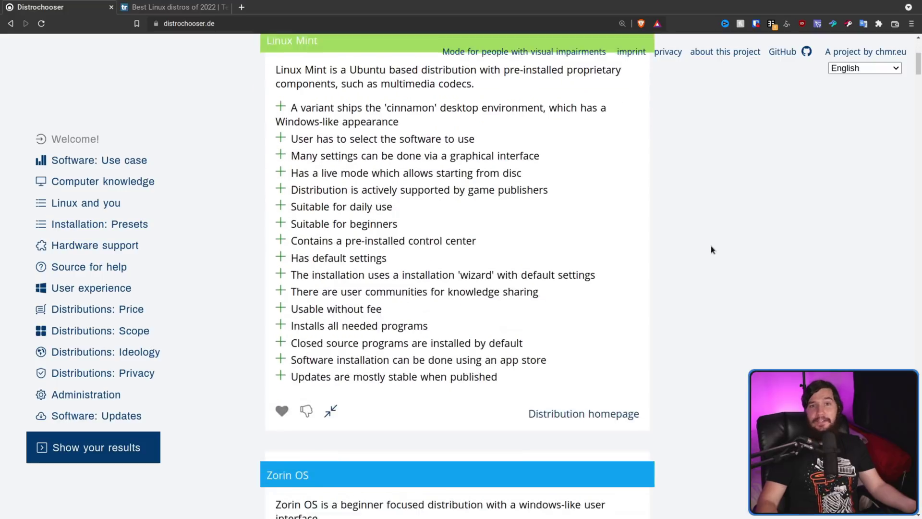
scroll(713, 248, down, 2)
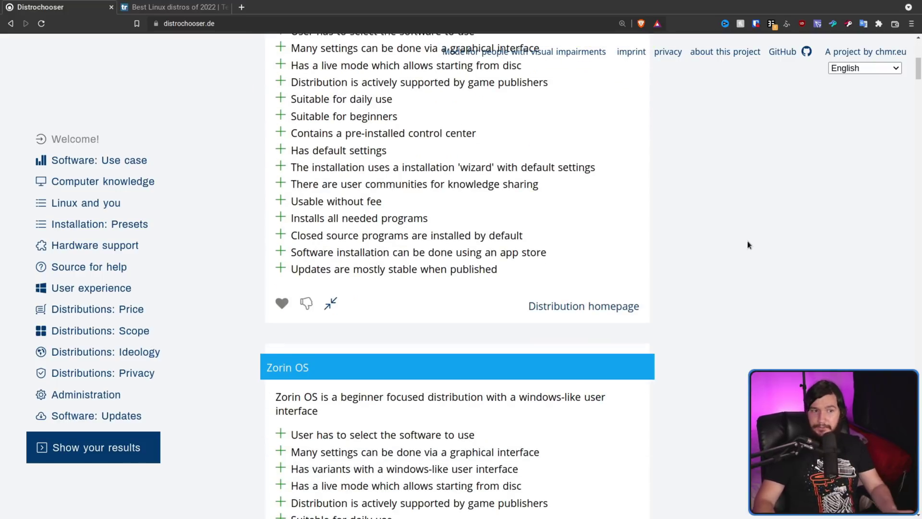
scroll(747, 242, down, 11)
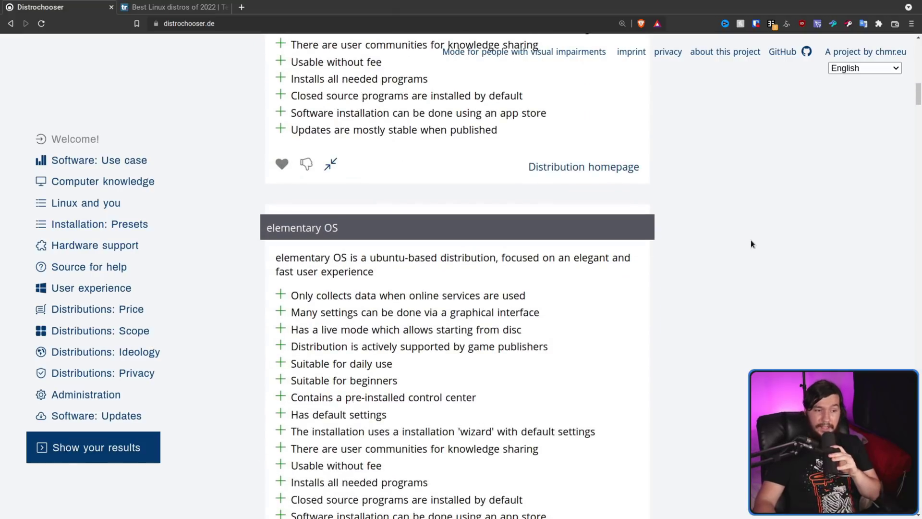
scroll(751, 243, down, 9)
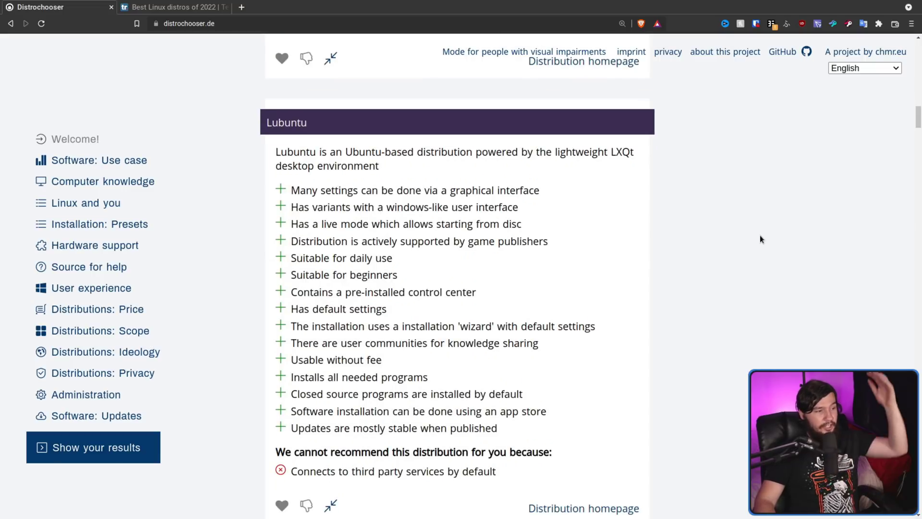
scroll(761, 240, down, 1)
scroll(650, 195, down, 15)
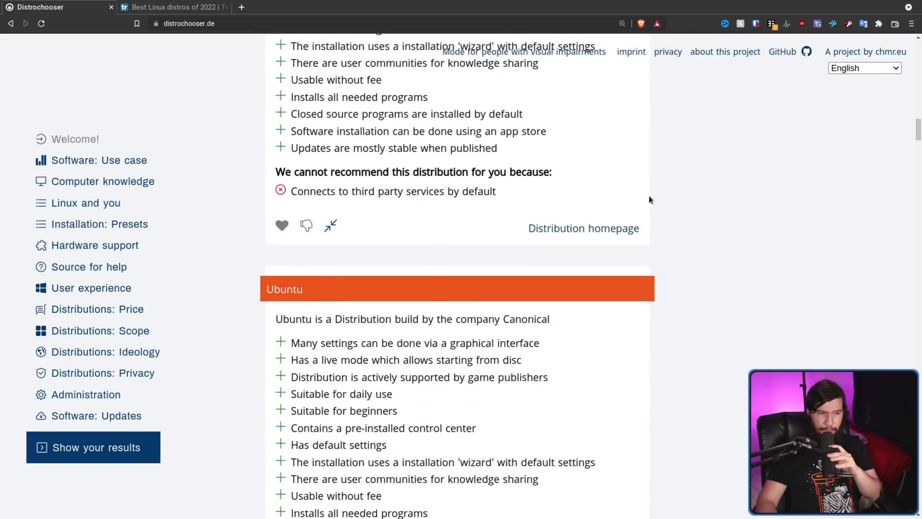
scroll(656, 194, down, 15)
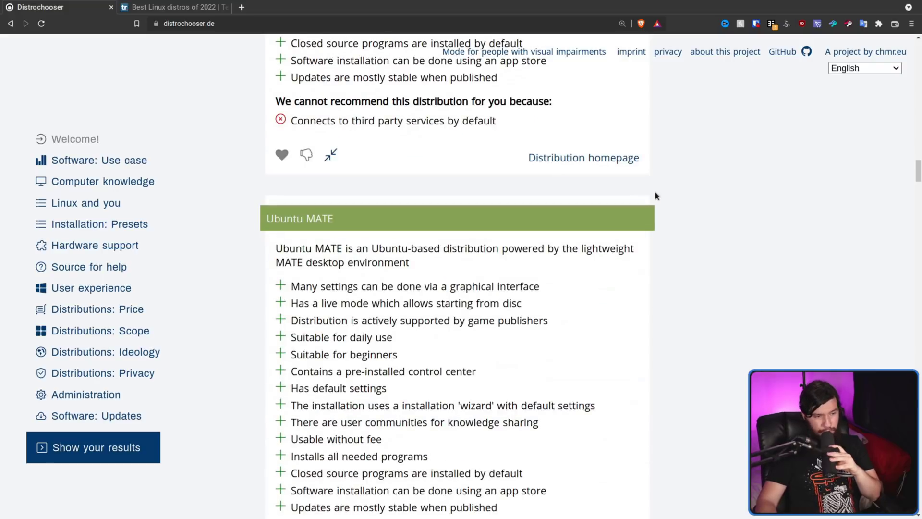
scroll(662, 192, down, 8)
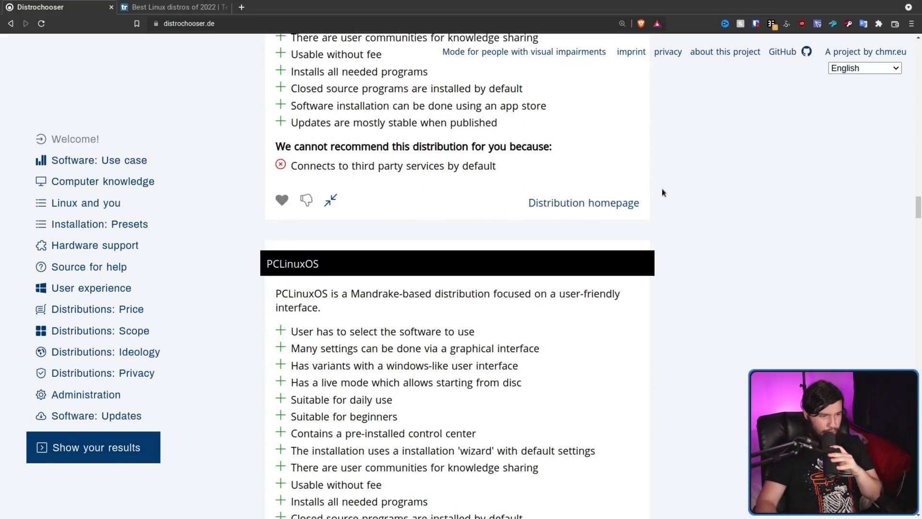
scroll(643, 265, up, 4)
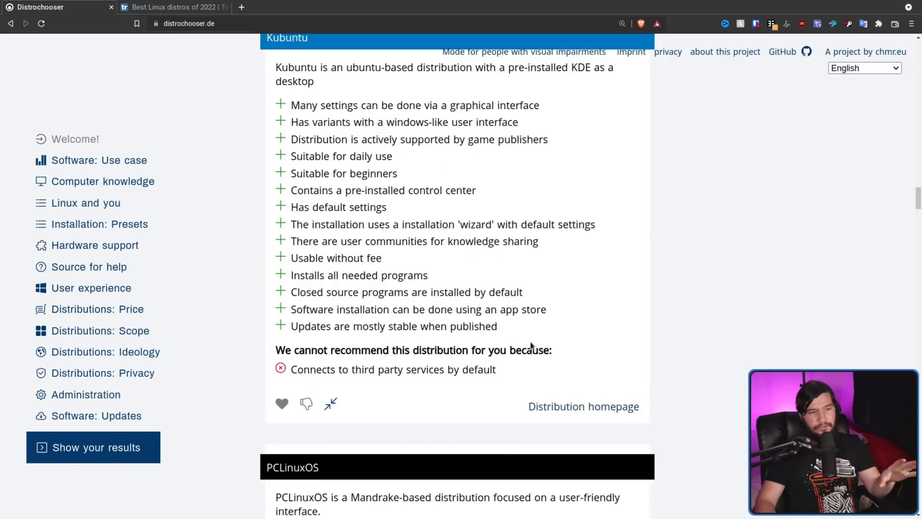
drag(532, 325, 291, 105)
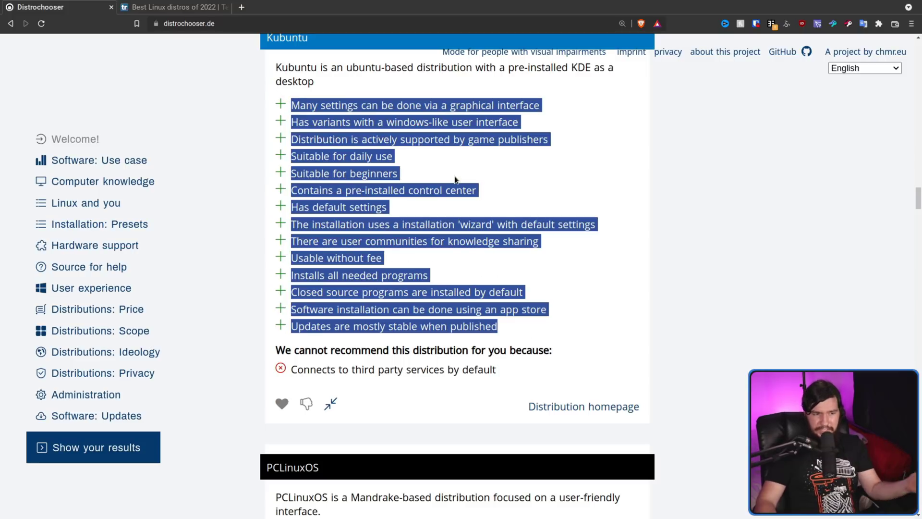
drag(512, 376, 319, 364)
click(592, 397)
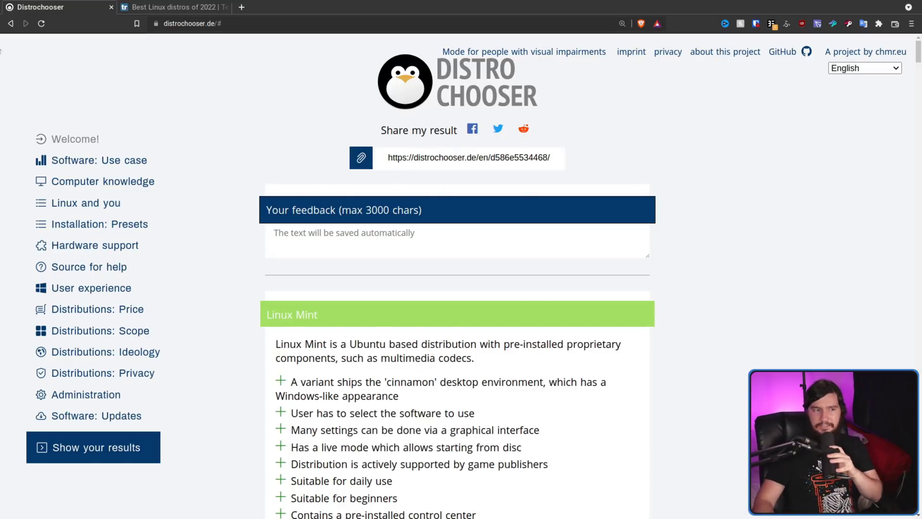
Change the Software: Updates answer to 'I prefer fast updates'
click(126, 416)
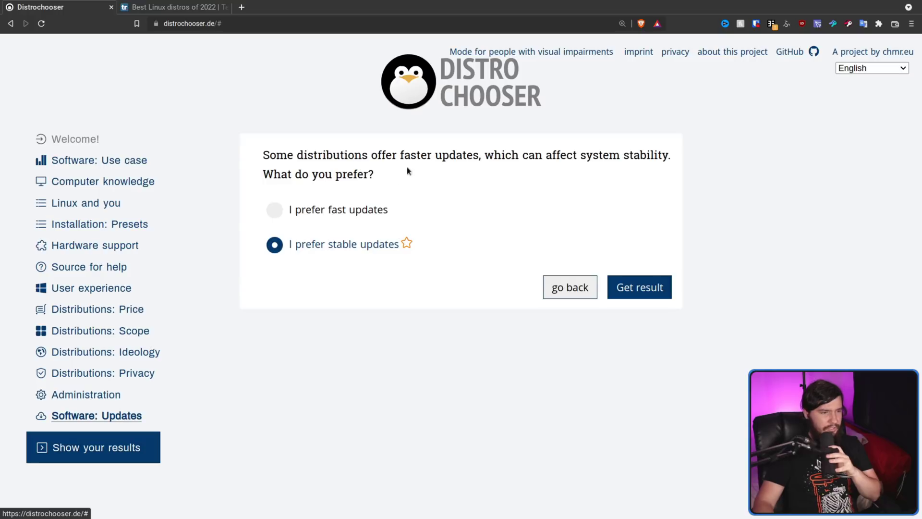
click(312, 216)
click(93, 287)
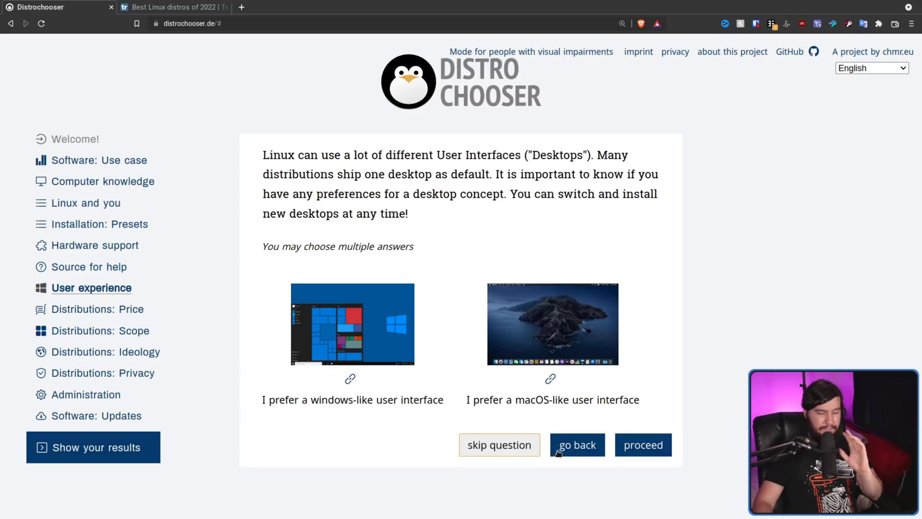
Show the recalculated results and scroll through the list below Linux Mint
click(107, 454)
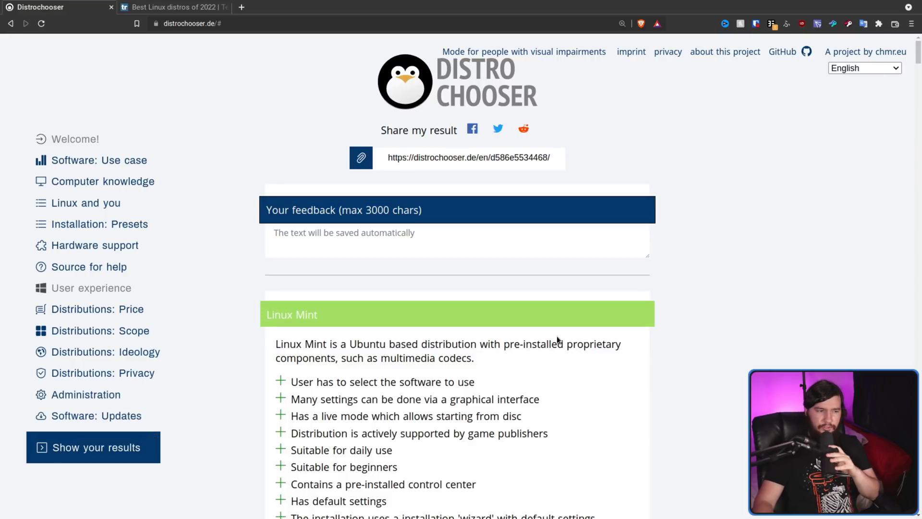
scroll(557, 337, down, 12)
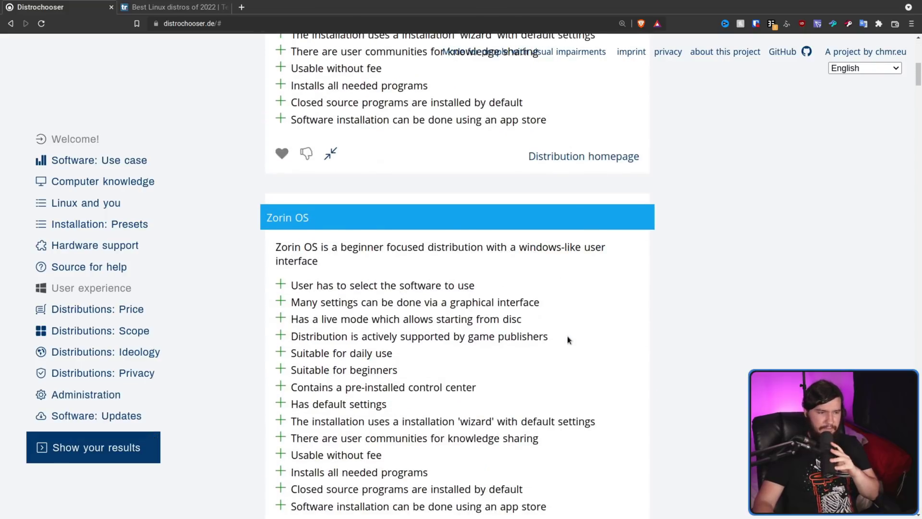
scroll(571, 336, down, 10)
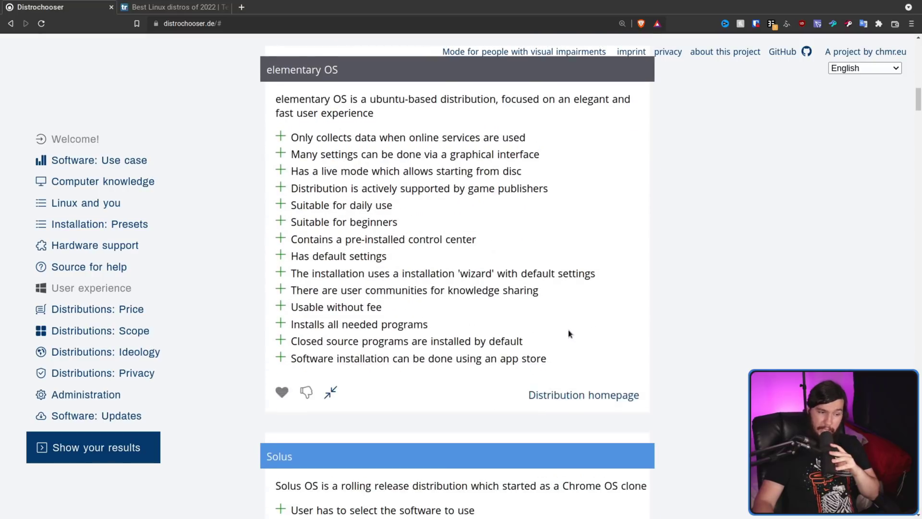
scroll(367, 288, down, 3)
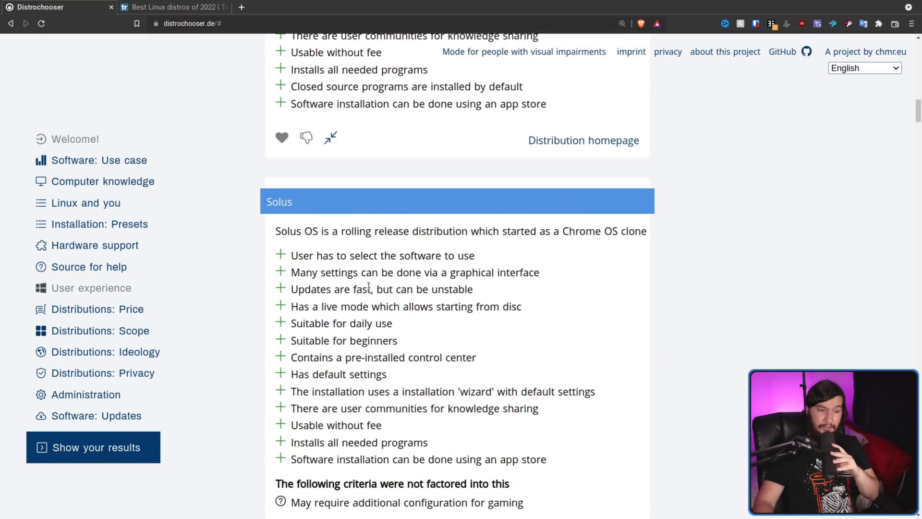
scroll(379, 284, down, 10)
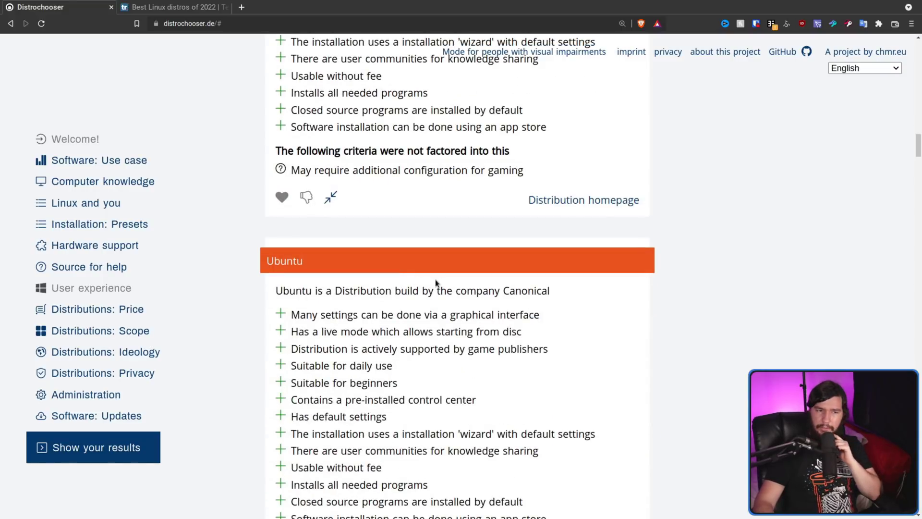
key(ctrl+f)
text(m)
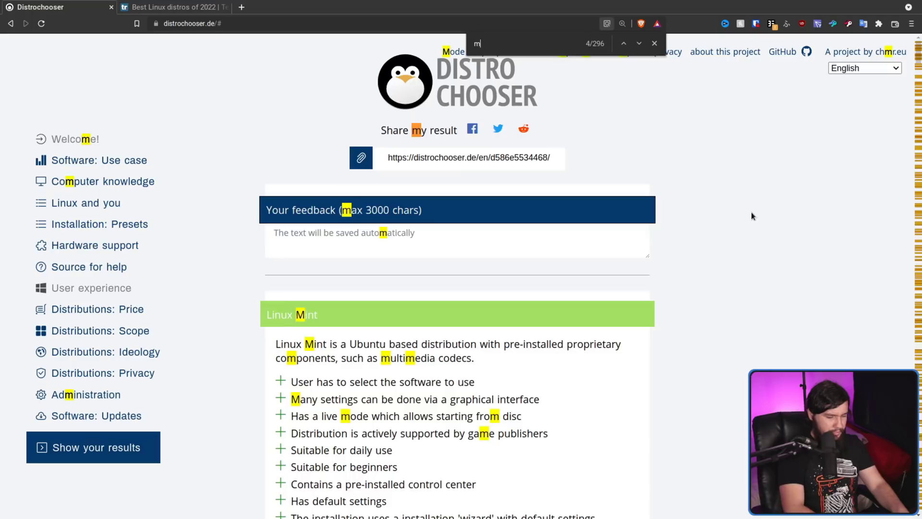
text(anjar)
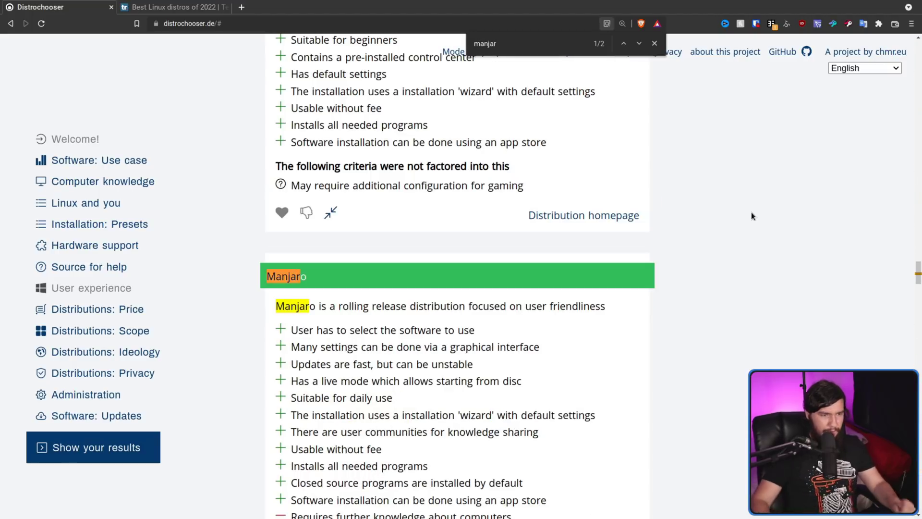
scroll(771, 222, down, 3)
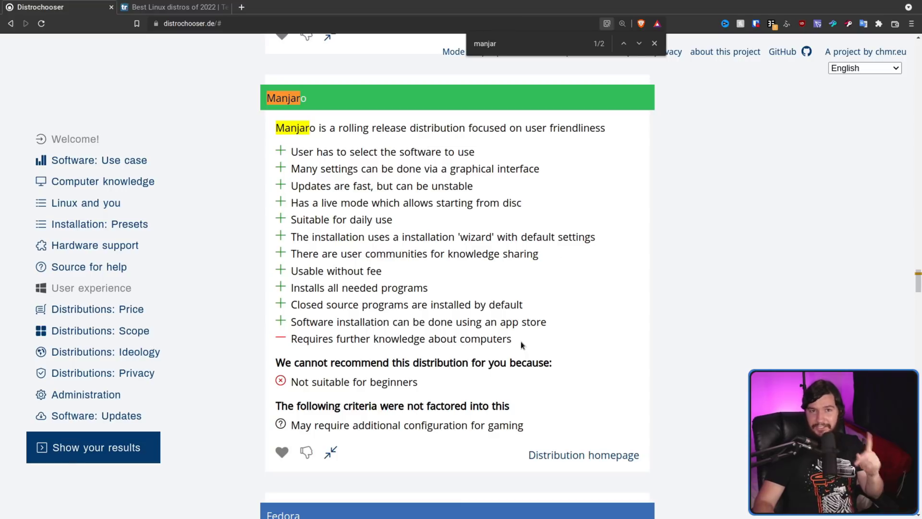
click(654, 41)
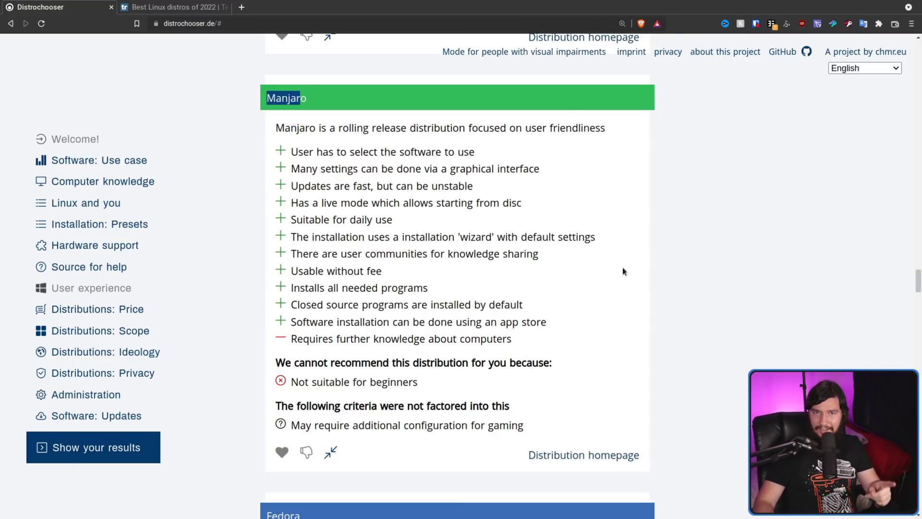
drag(524, 342, 284, 340)
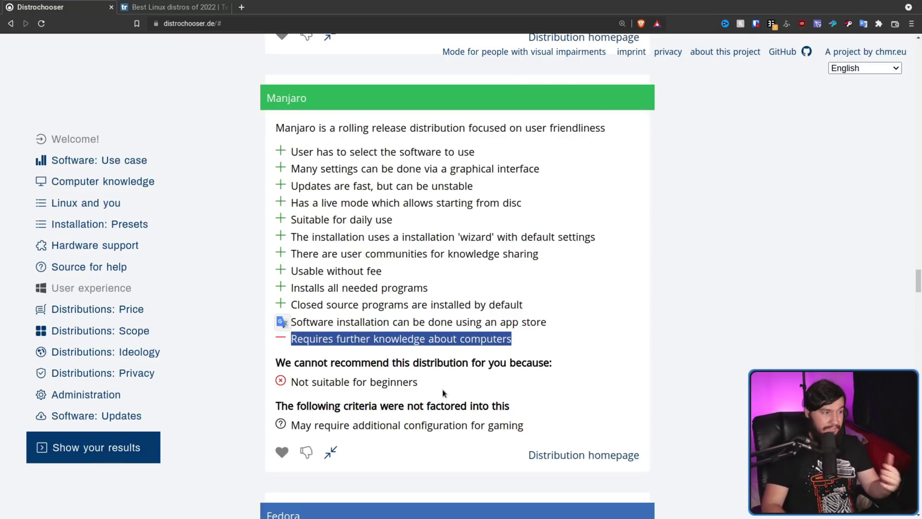
click(443, 373)
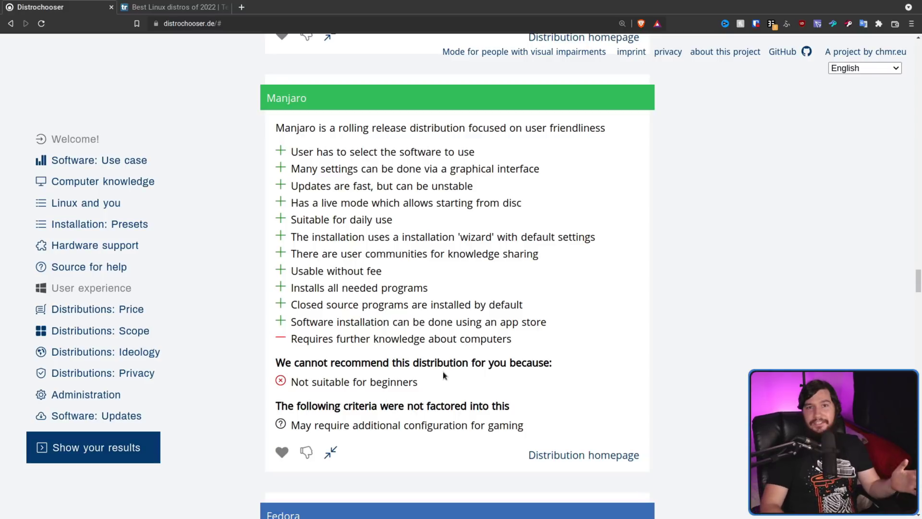
scroll(443, 375, up, 1)
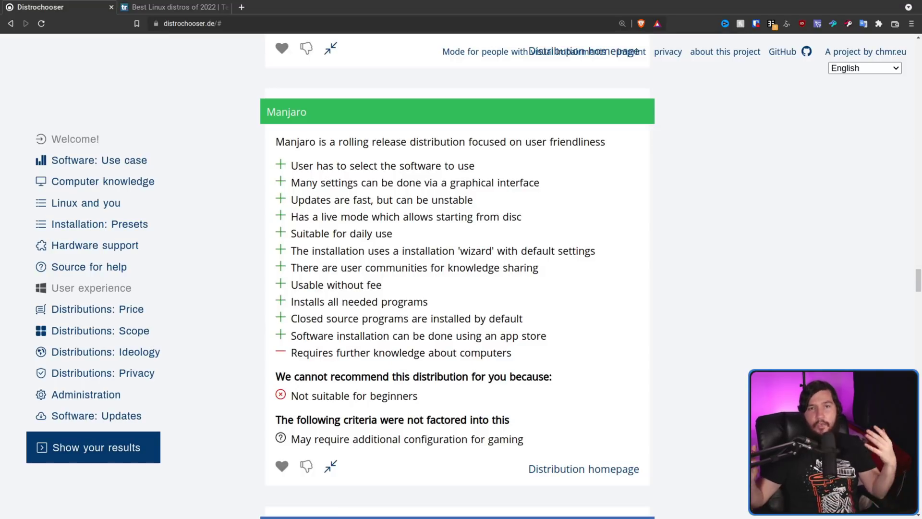
key(Home)
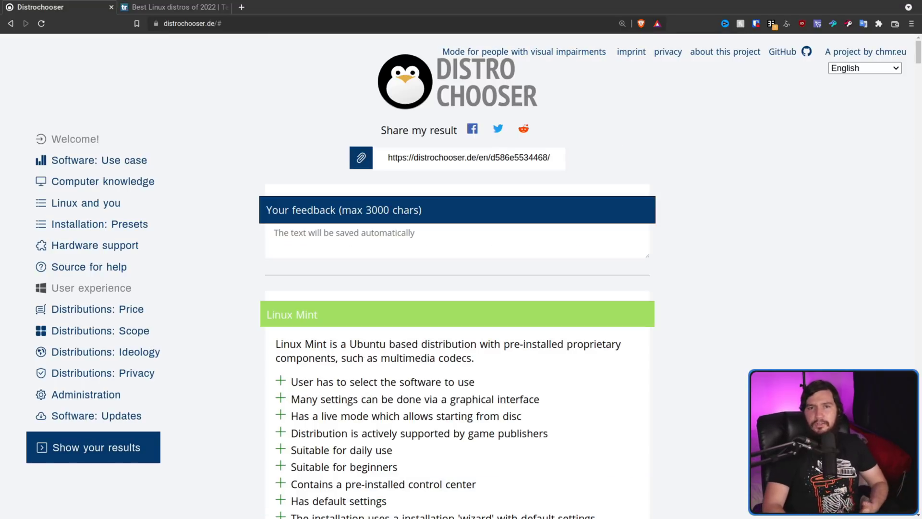